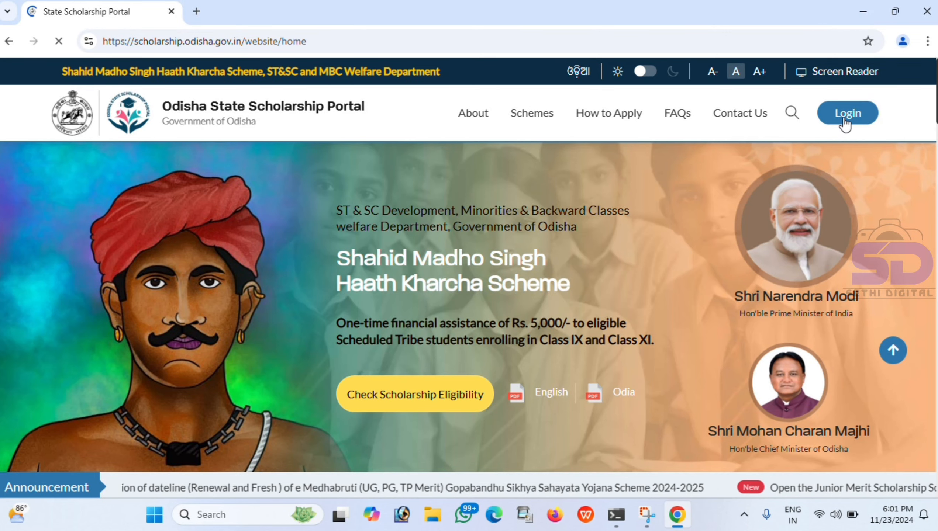
Step: Open the student registration guidelines from Login > Student Login > Register Here
click(844, 118)
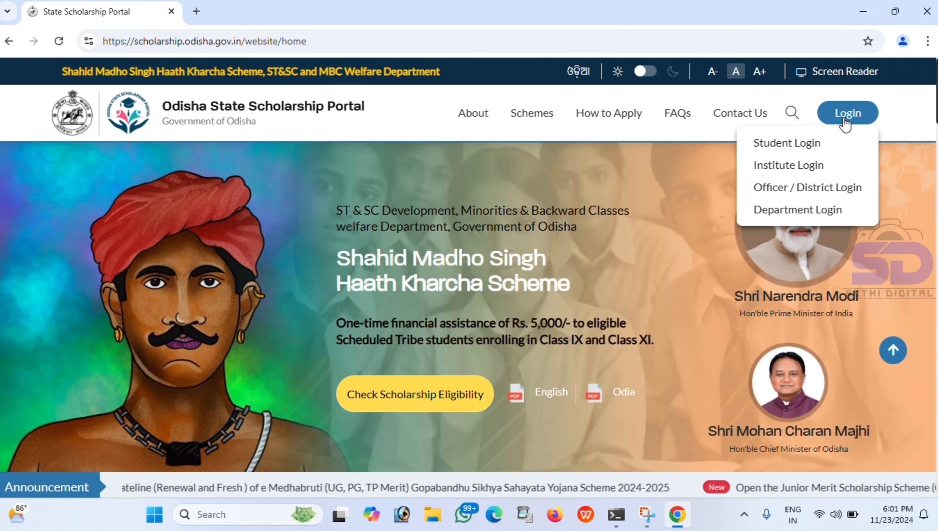
click(781, 145)
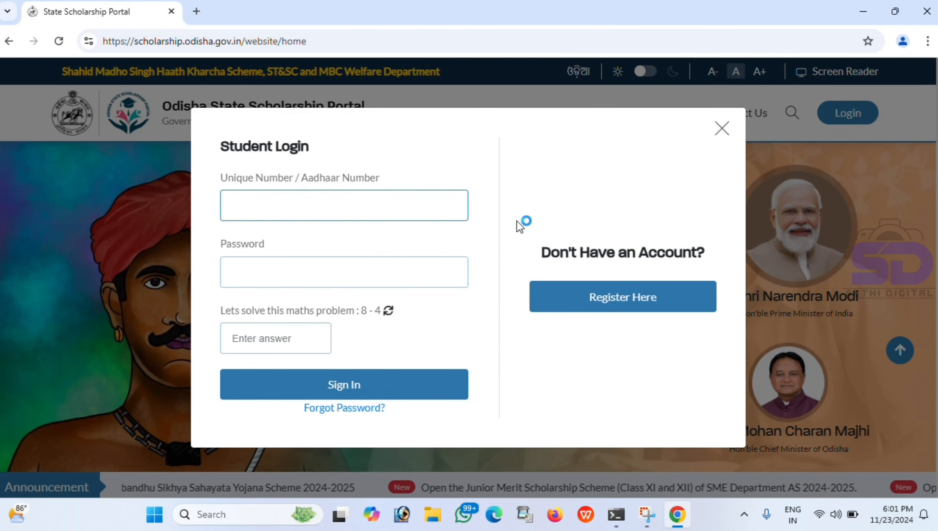
click(614, 306)
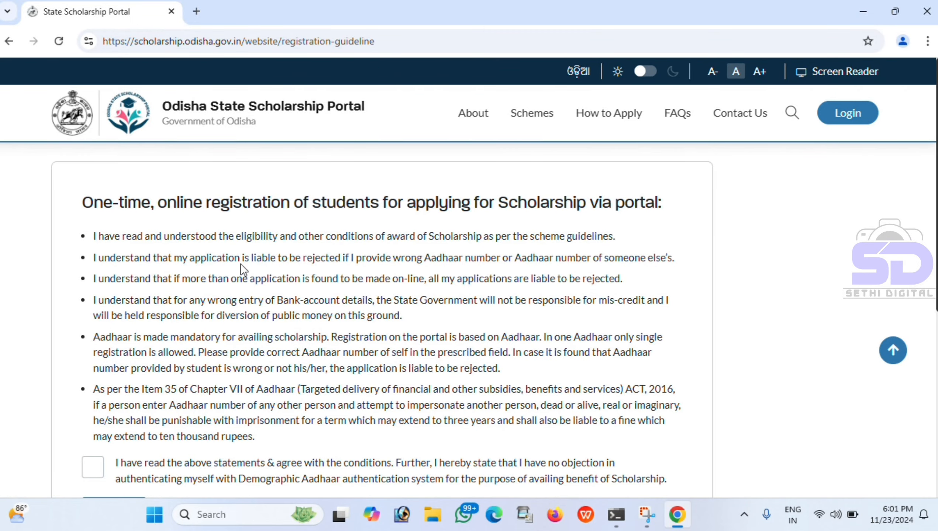
Step: Tick the declaration agreeing to the registration conditions
scroll(240, 264, down, 3)
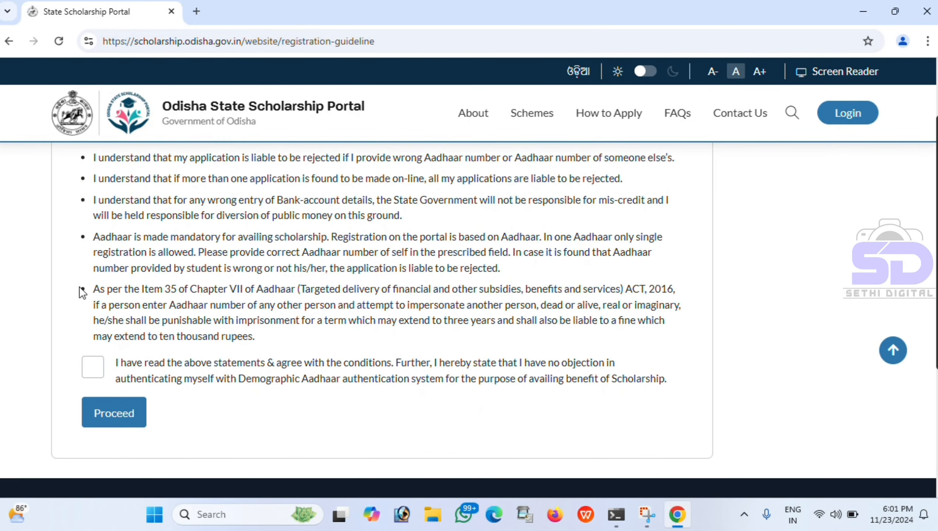
click(96, 365)
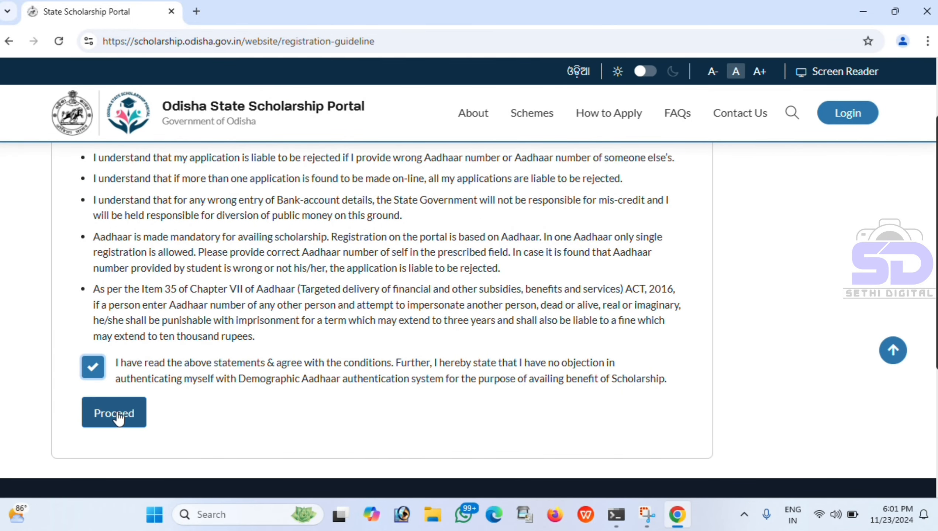
scroll(210, 301, up, 3)
scroll(210, 301, down, 4)
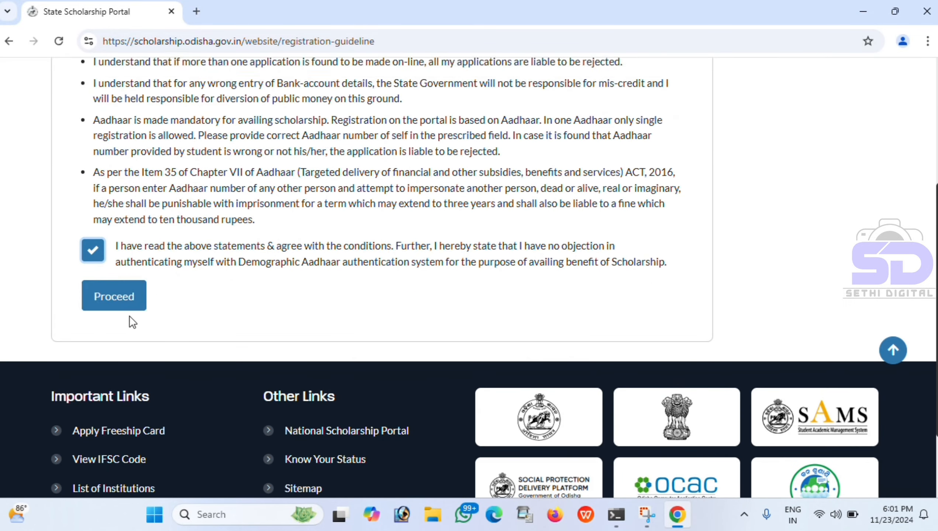
Step: Enter the student's Aadhaar number on the registration form and request an OTP
click(111, 299)
click(191, 268)
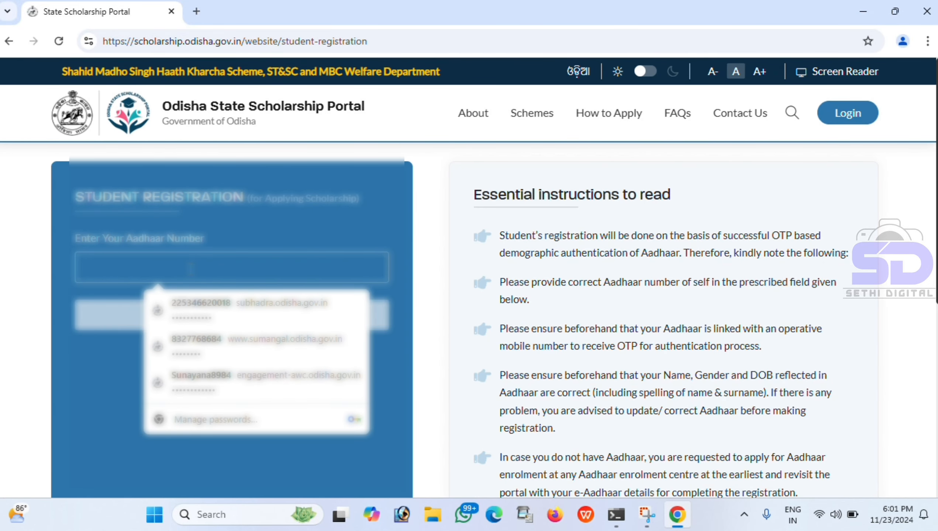
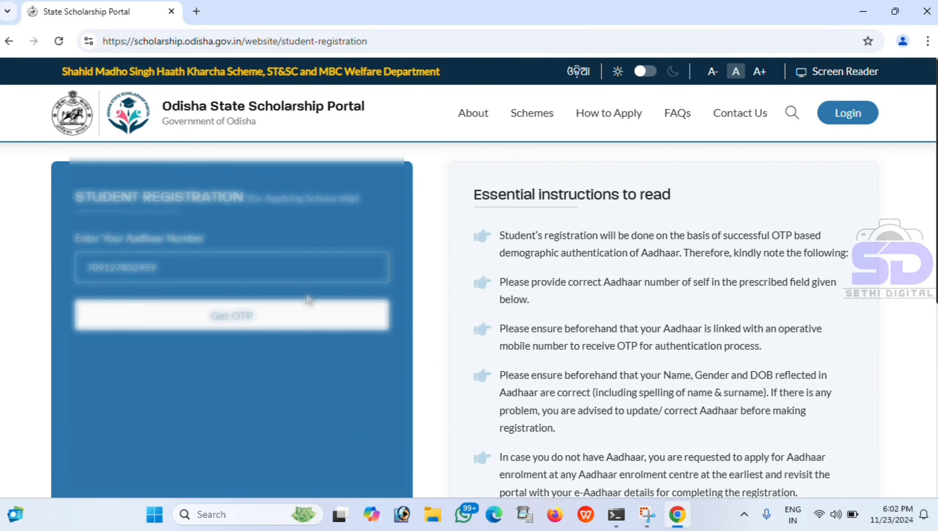
click(234, 322)
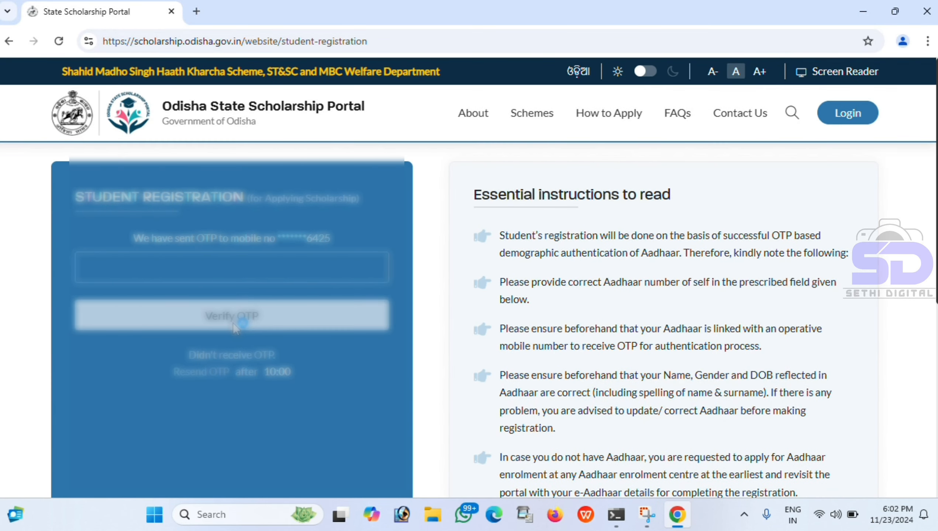
Step: Enter the received OTP and verify it to load the Aadhaar-based details
click(206, 261)
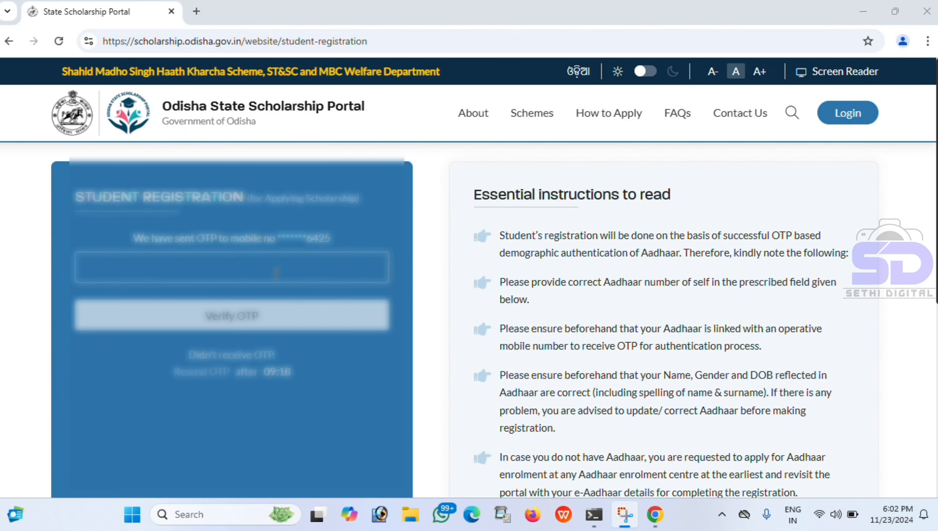
click(276, 273)
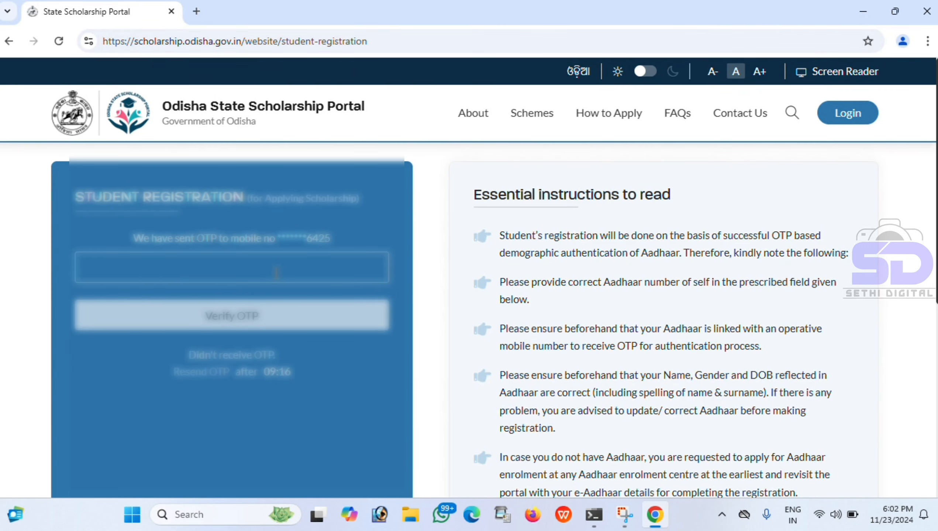
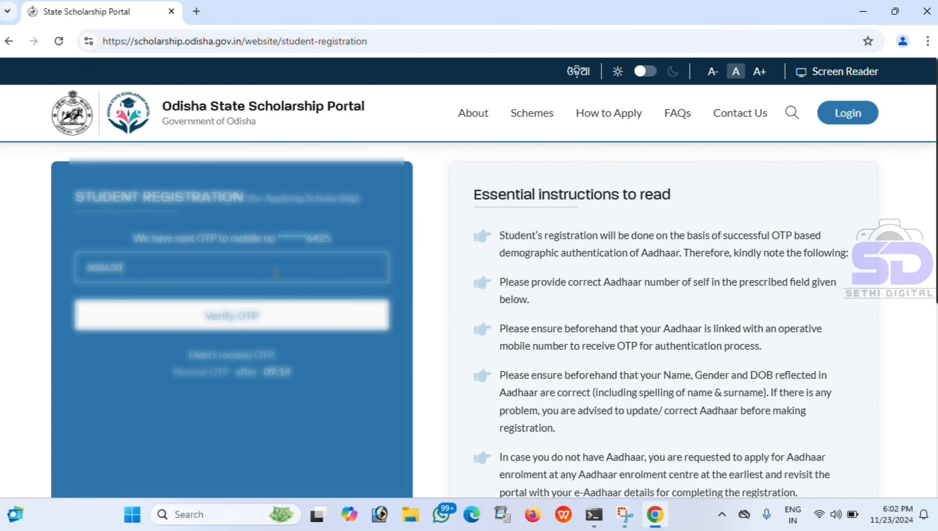
click(267, 308)
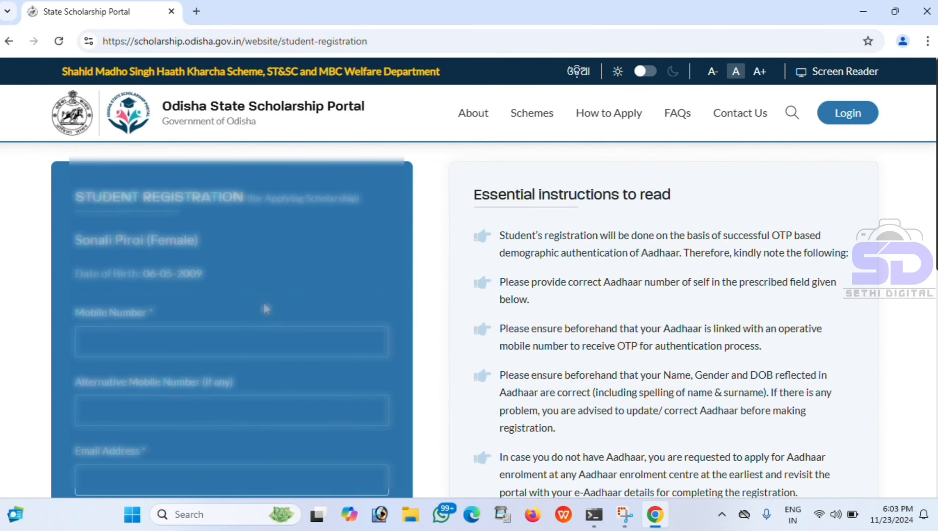
Step: Fill in the student's mobile number and e-mail address
click(270, 342)
scroll(271, 258, down, 3)
scroll(271, 258, down, 1)
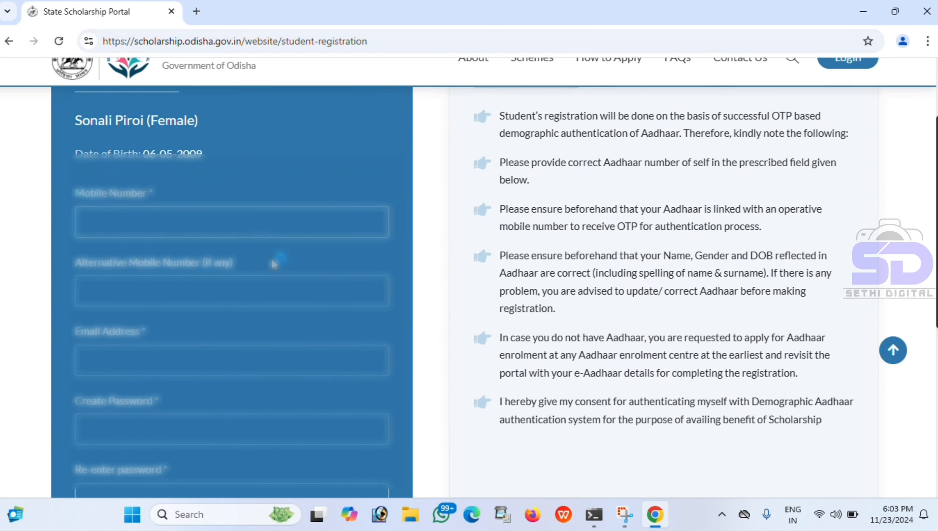
click(166, 219)
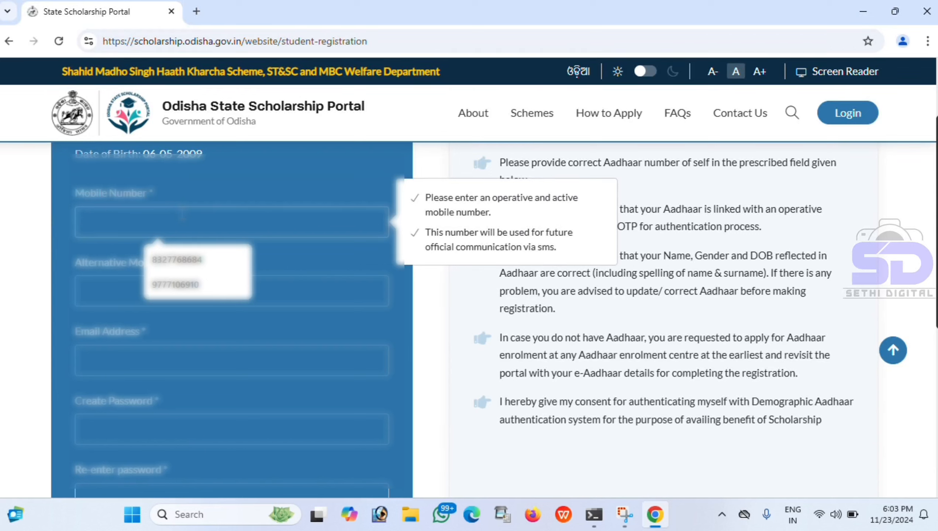
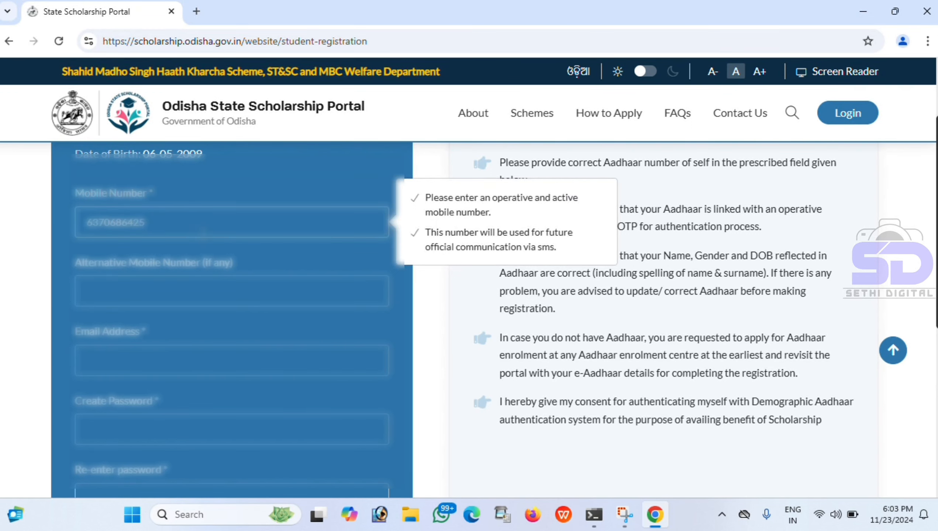
click(125, 352)
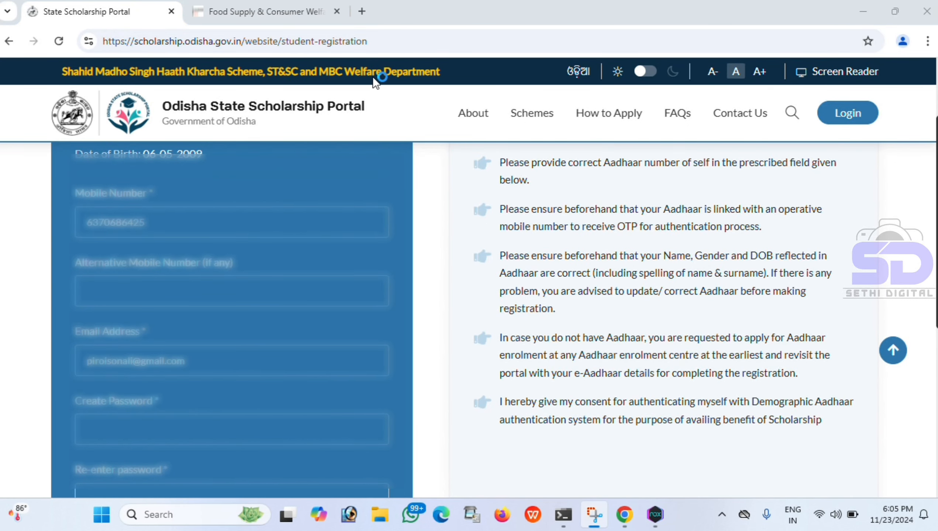
click(261, 289)
Step: Create the account password and re-enter it correctly to confirm
click(133, 431)
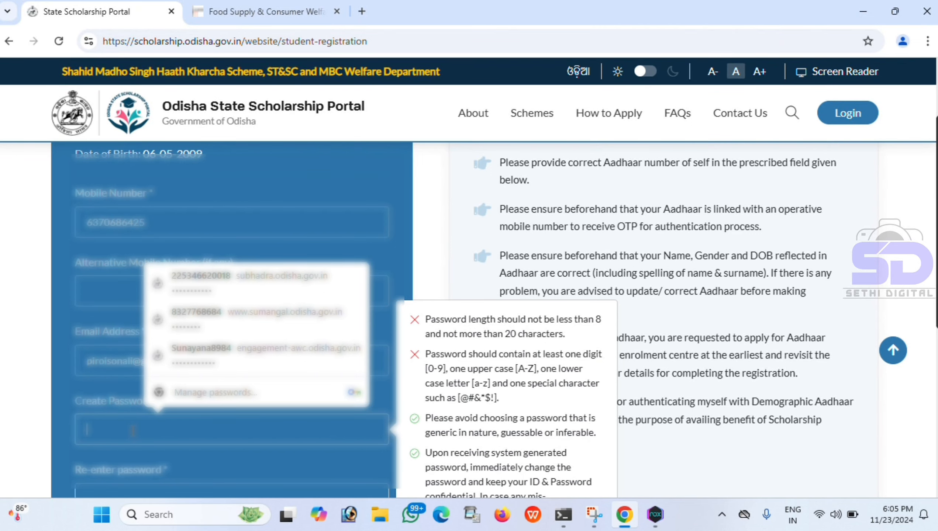
text(*****)
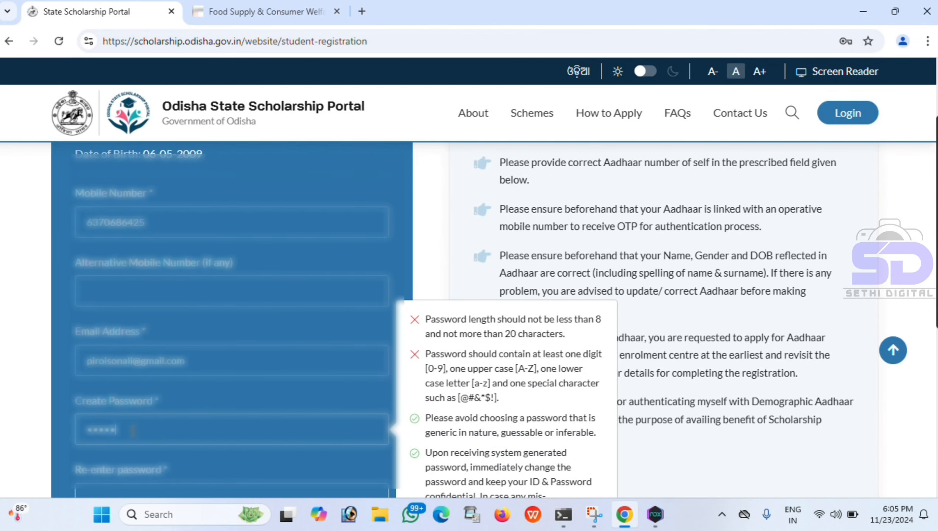
text(*****)
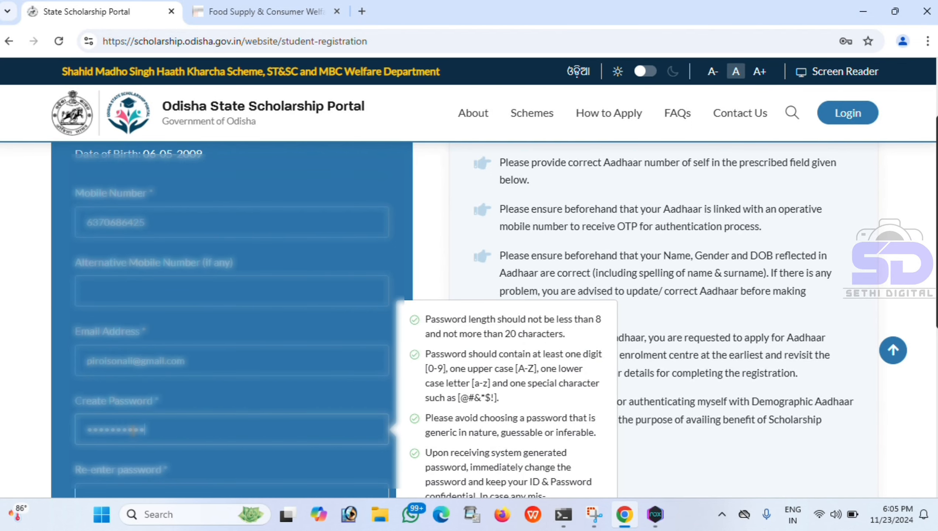
click(122, 489)
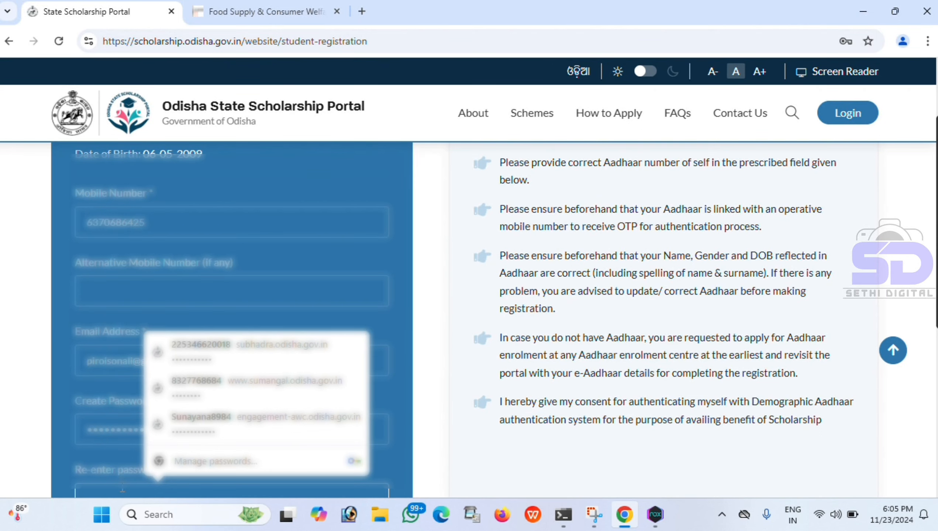
text(*****)
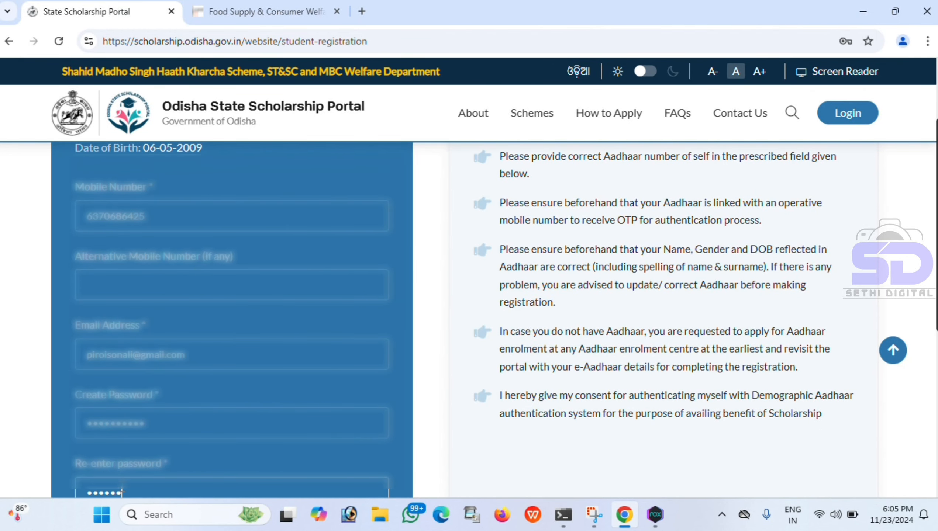
key(BackSpace)
key(BackSpace)
key(BackSpace)
key(BackSpace)
key(BackSpace)
key(BackSpace)
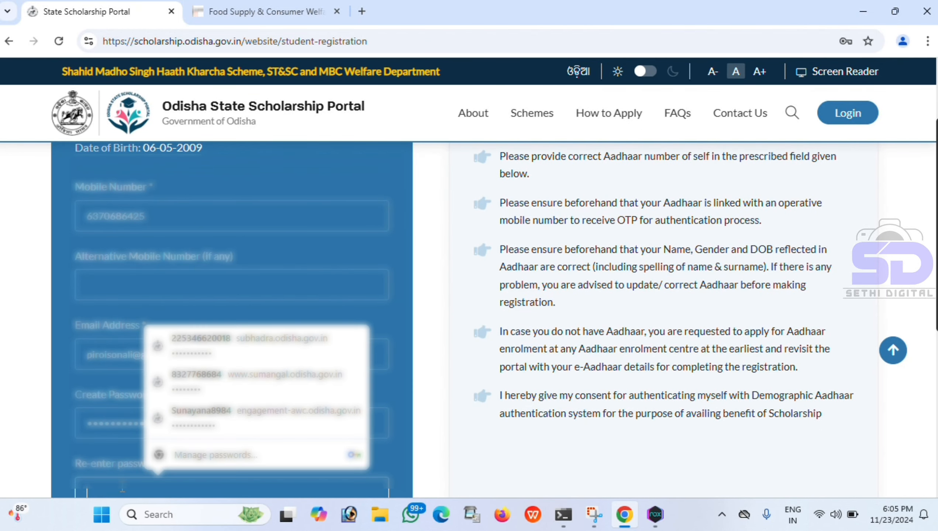
text(*****)
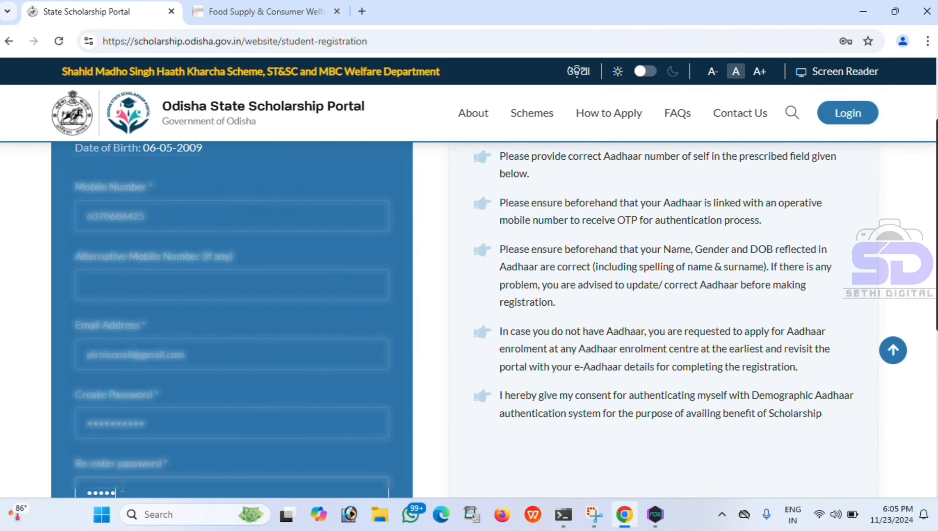
text(****)
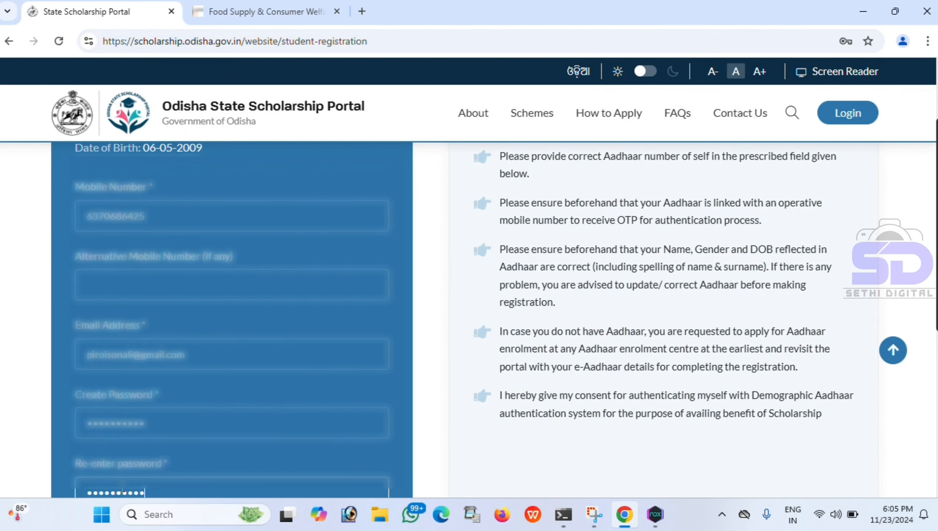
scroll(228, 385, down, 3)
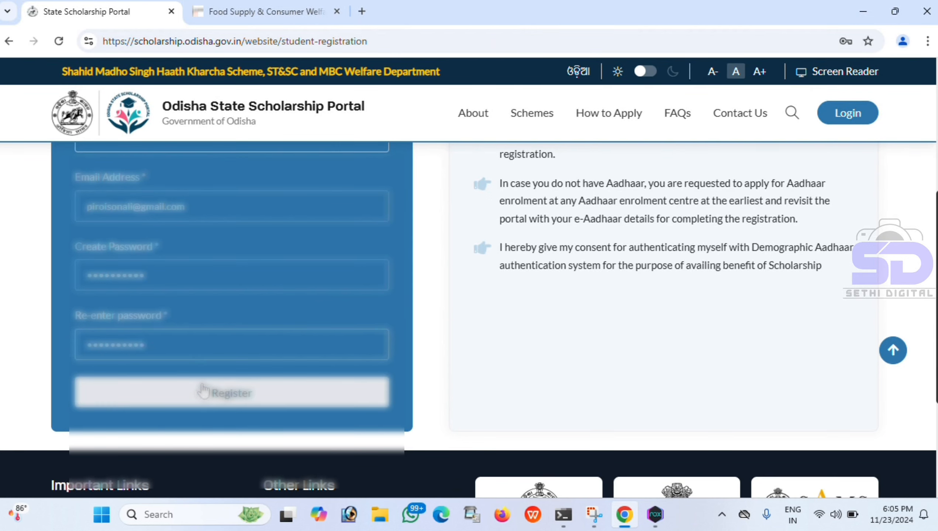
Step: Submit the registration and select the new reference number on the Registration Completed page
click(218, 402)
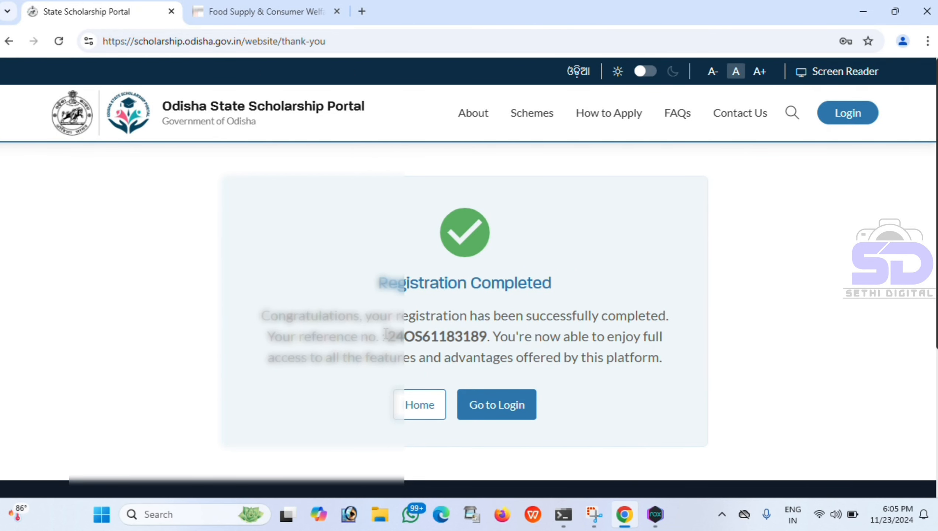
drag(386, 336, 483, 336)
click(483, 337)
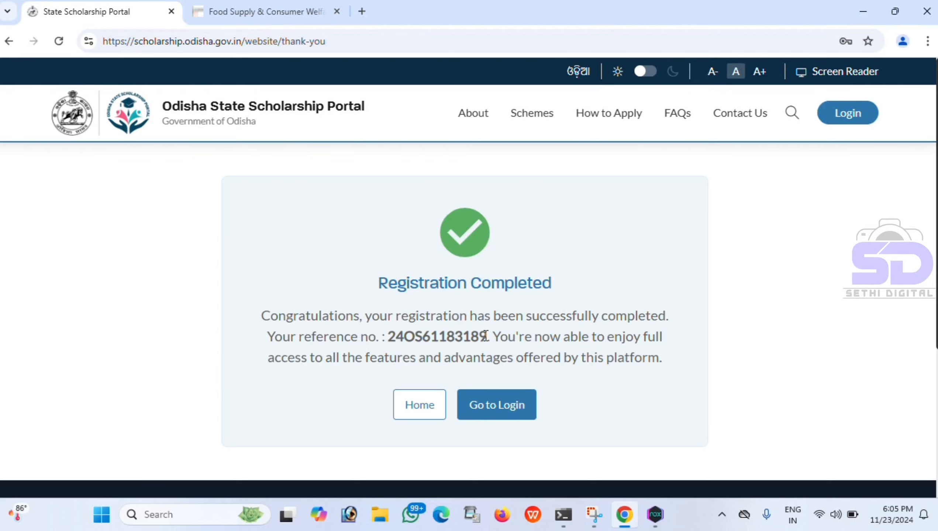
drag(389, 337, 483, 345)
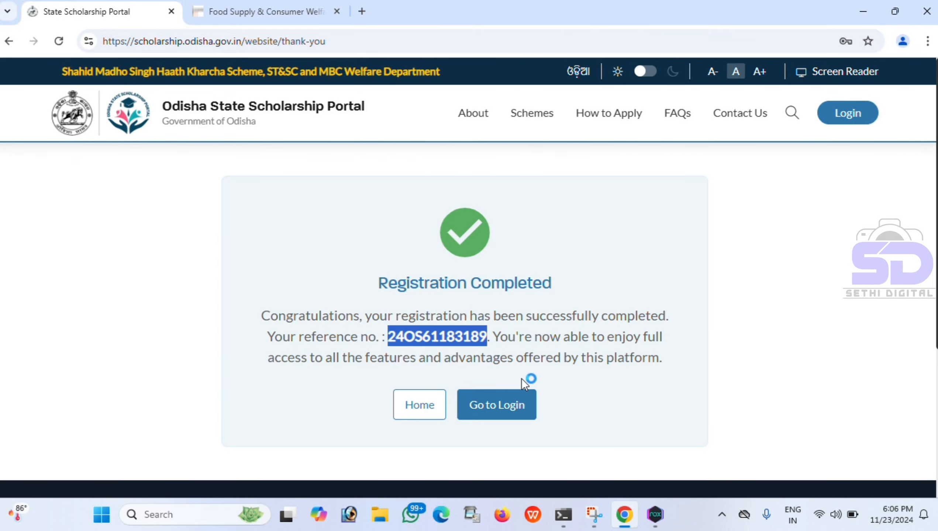
Step: Log in with the pasted Unique Number, the account password and maths answer 10
click(499, 411)
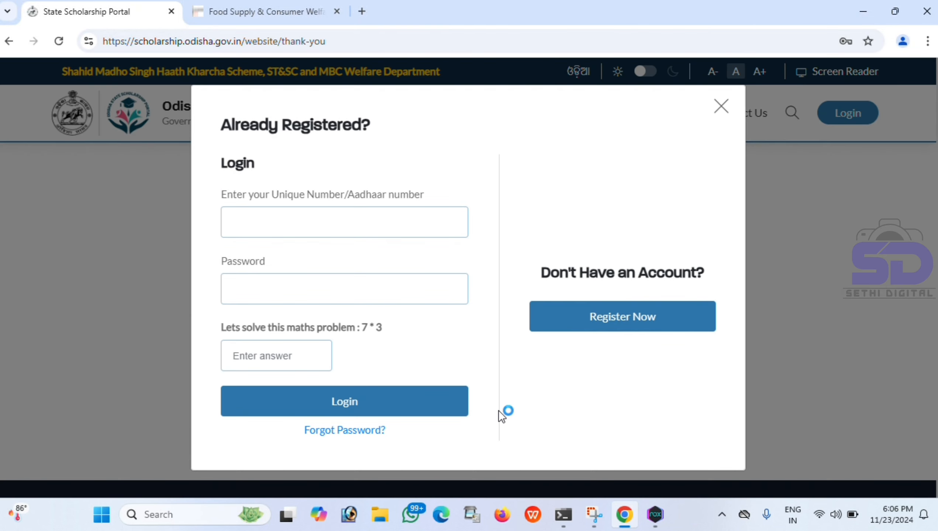
click(416, 215)
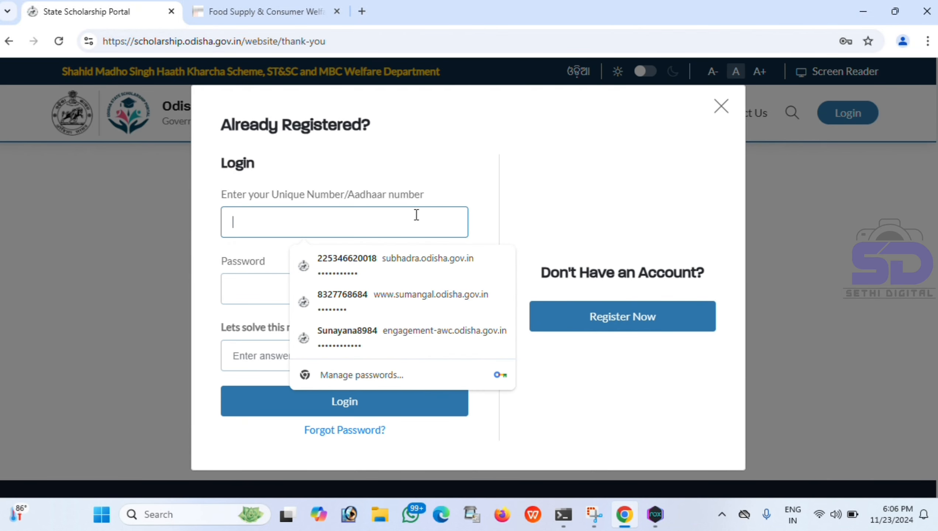
key(ctrl+v)
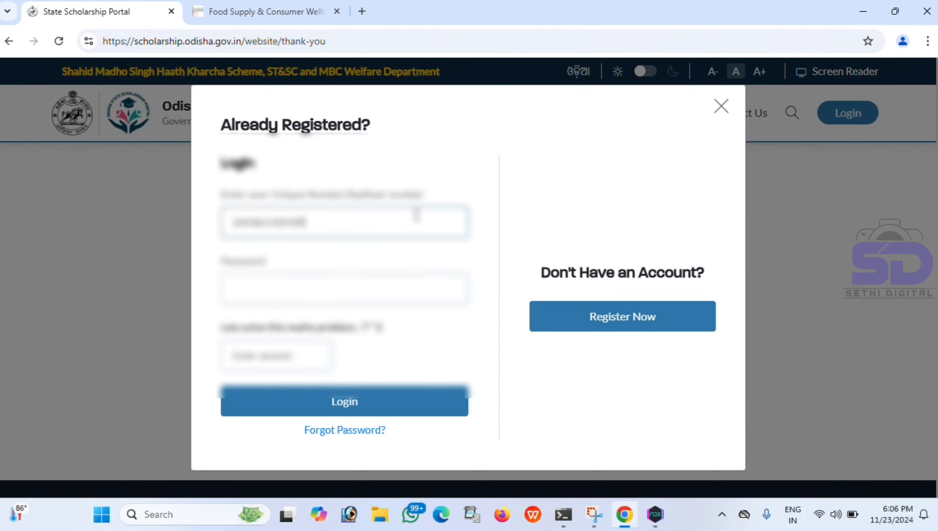
click(317, 281)
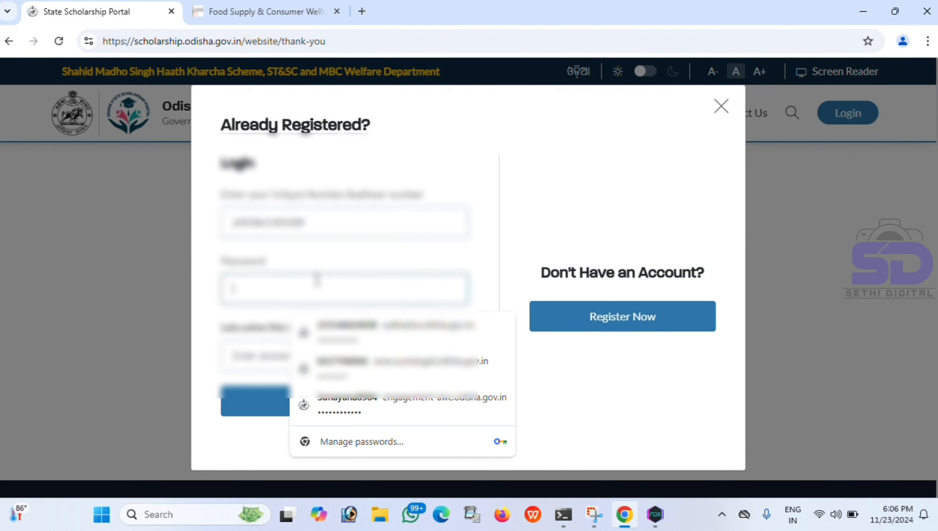
text(•••••)
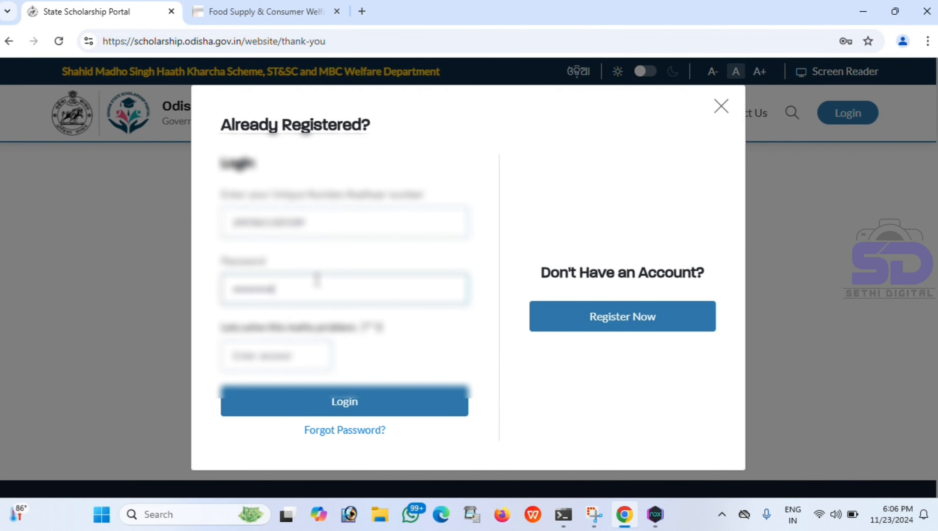
click(290, 346)
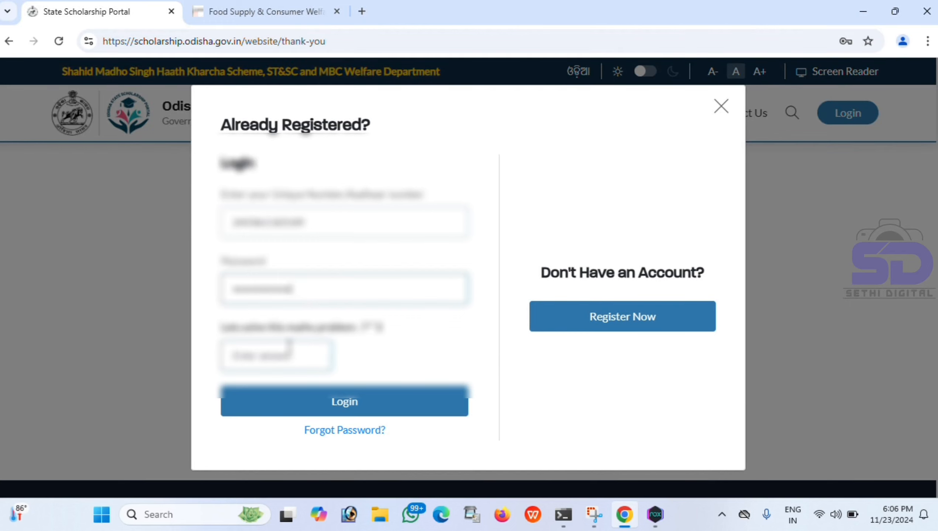
text(10)
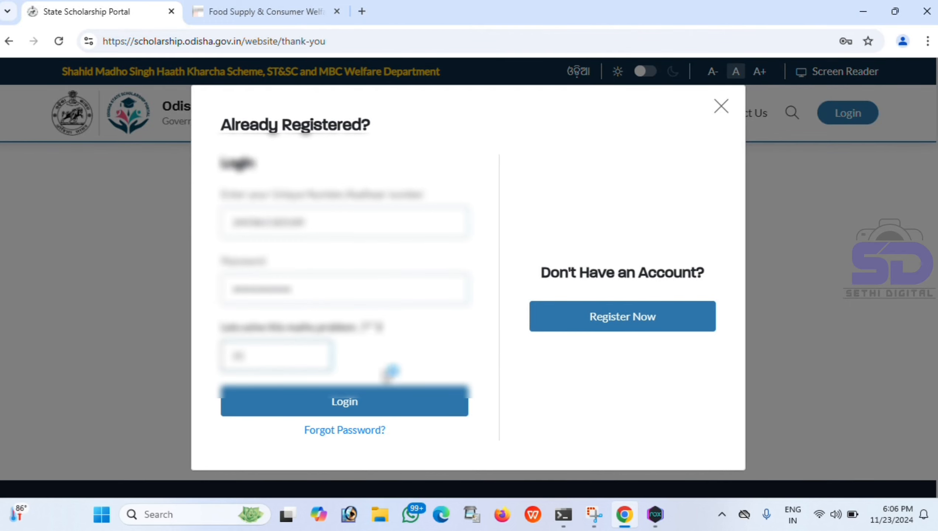
click(363, 404)
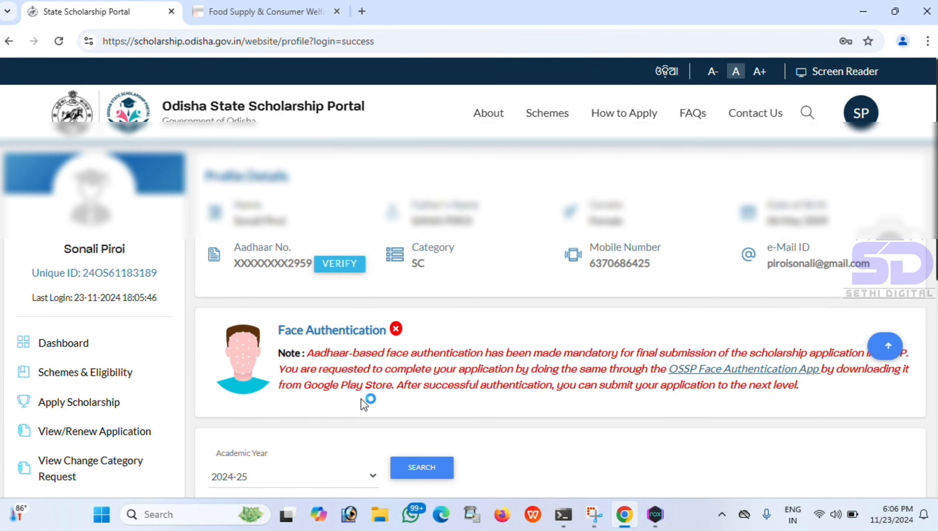
Step: Review the profile page, then launch Apply Scholarship from the sidebar menu
scroll(361, 400, down, 2)
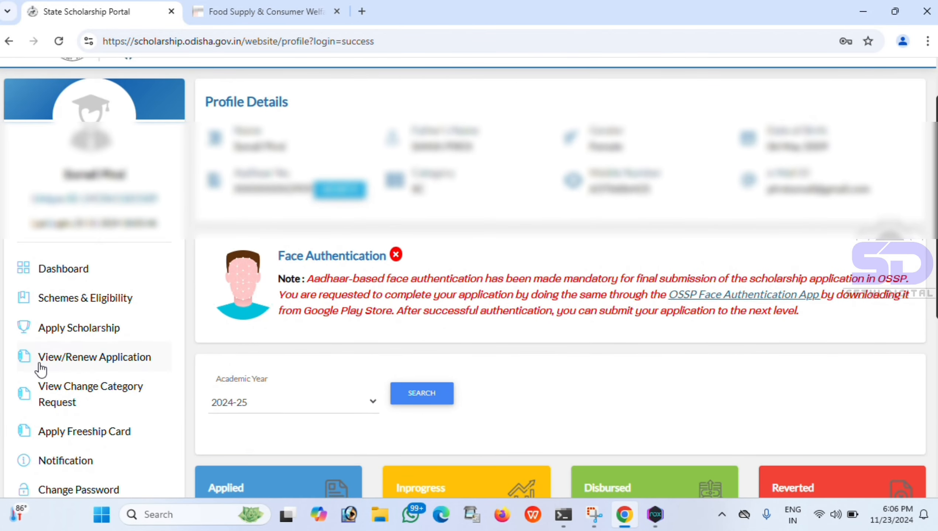
scroll(287, 286, down, 4)
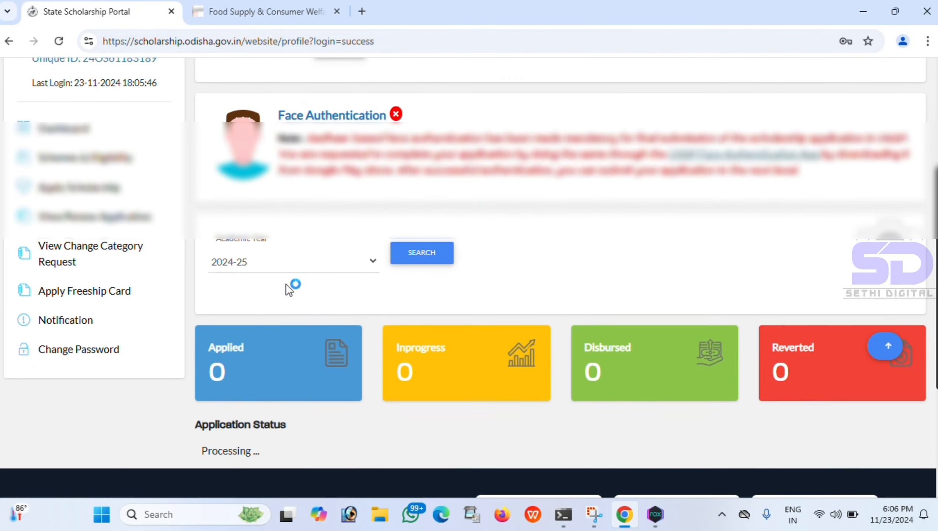
scroll(286, 283, up, 4)
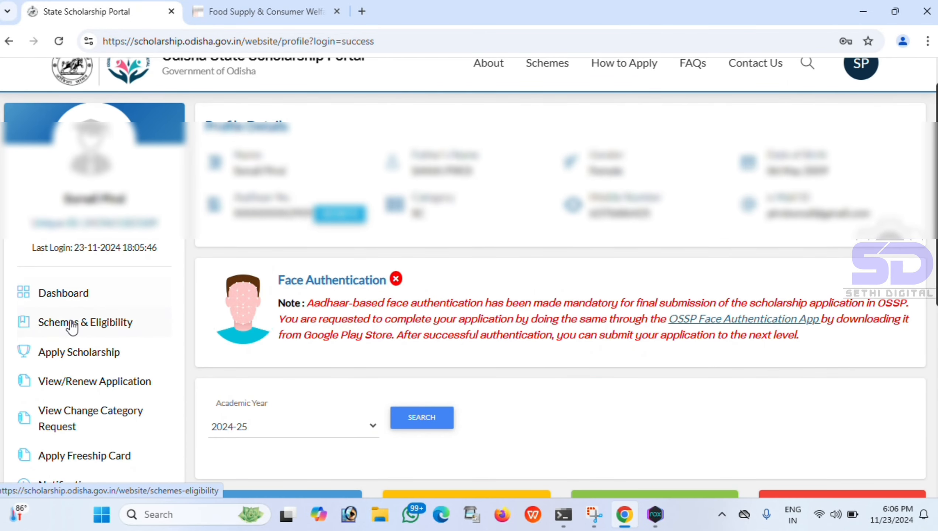
click(74, 355)
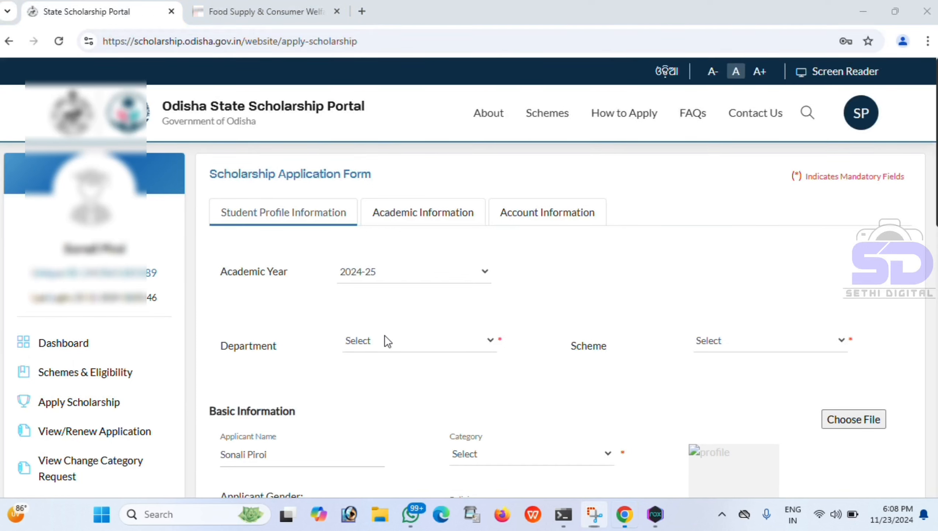
Step: Choose ST&SC and MBC Welfare Department, accept the award conditions, and select Post Matric Scholarship
click(384, 336)
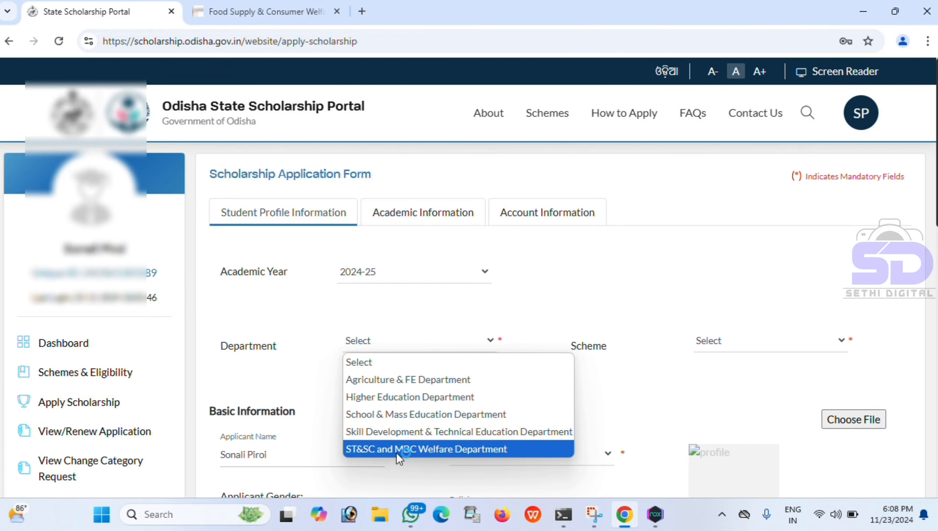
click(480, 449)
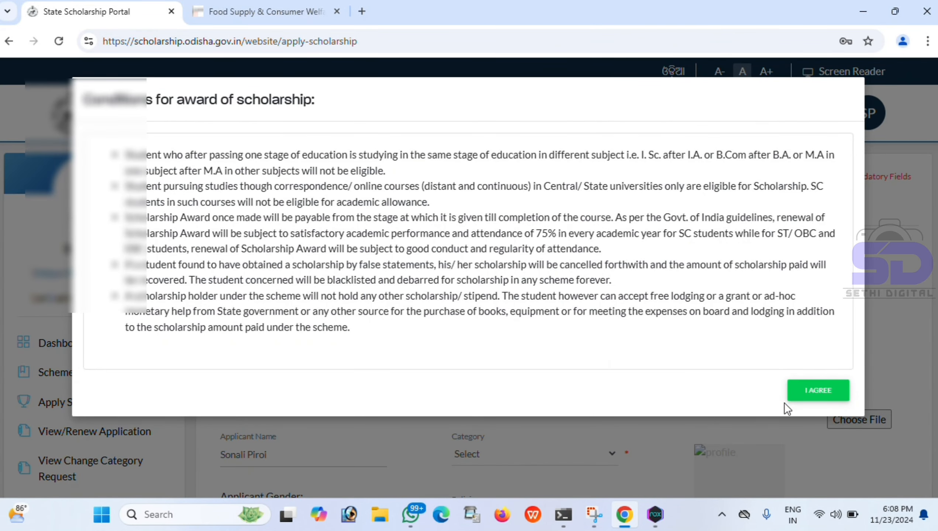
click(806, 394)
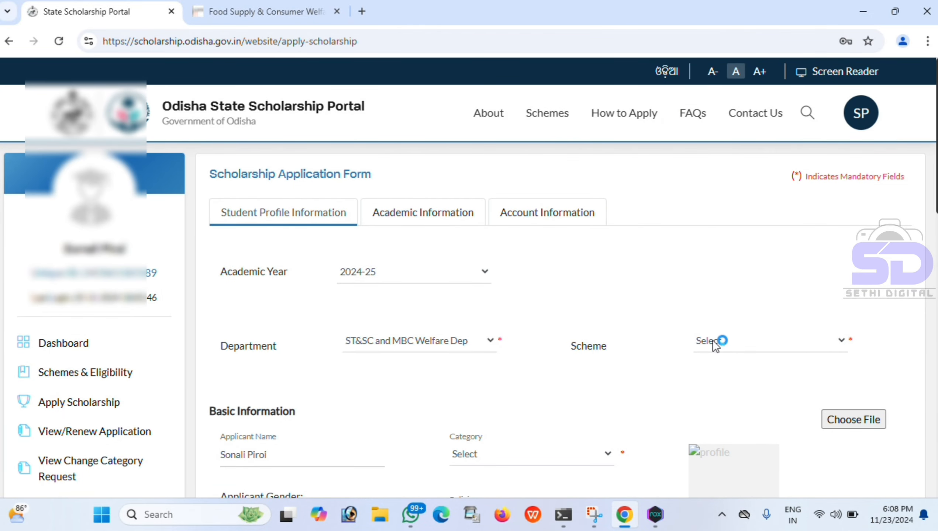
click(712, 340)
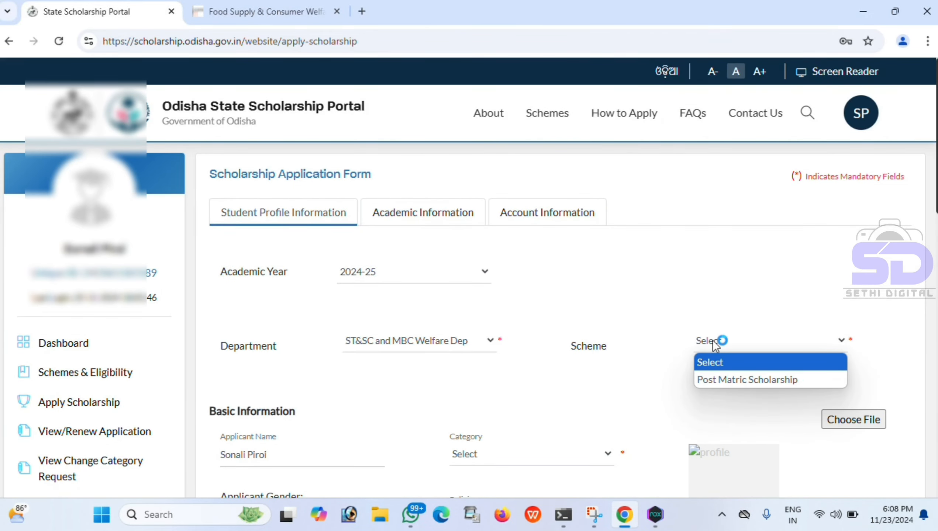
click(729, 383)
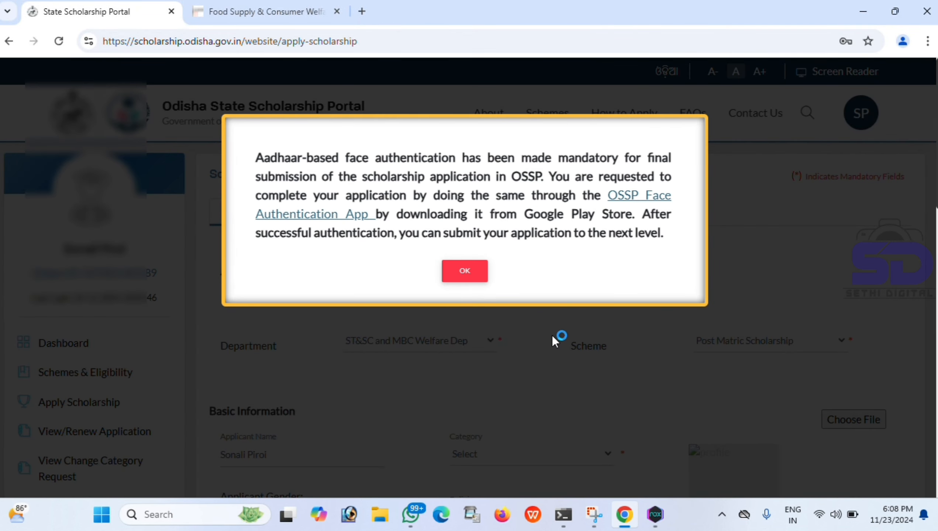
click(469, 271)
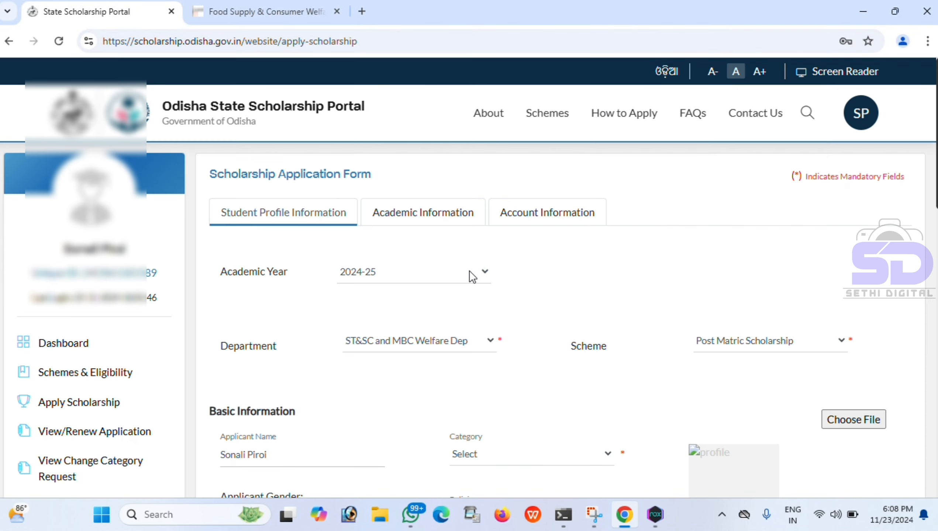
Step: Scroll to Basic Information and choose SC as the applicant's category
scroll(550, 314, down, 1)
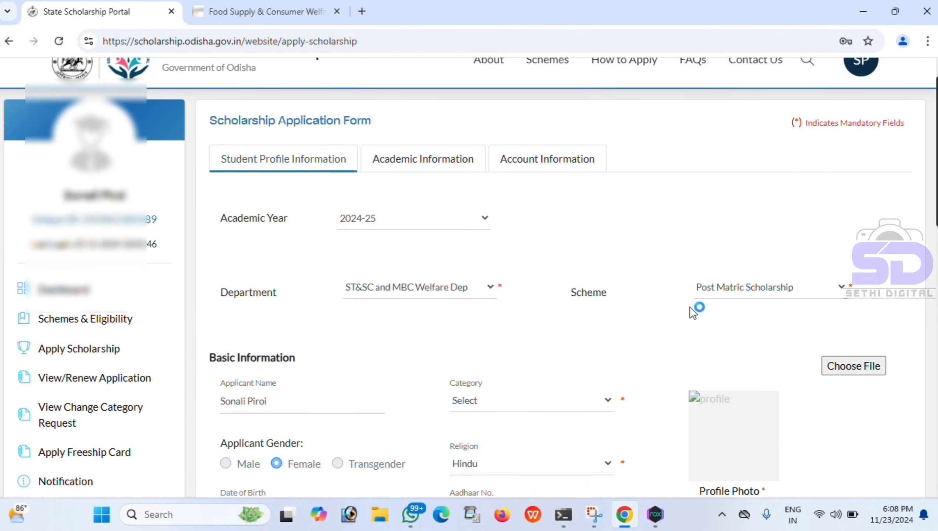
scroll(658, 307, down, 1)
scroll(658, 307, up, 2)
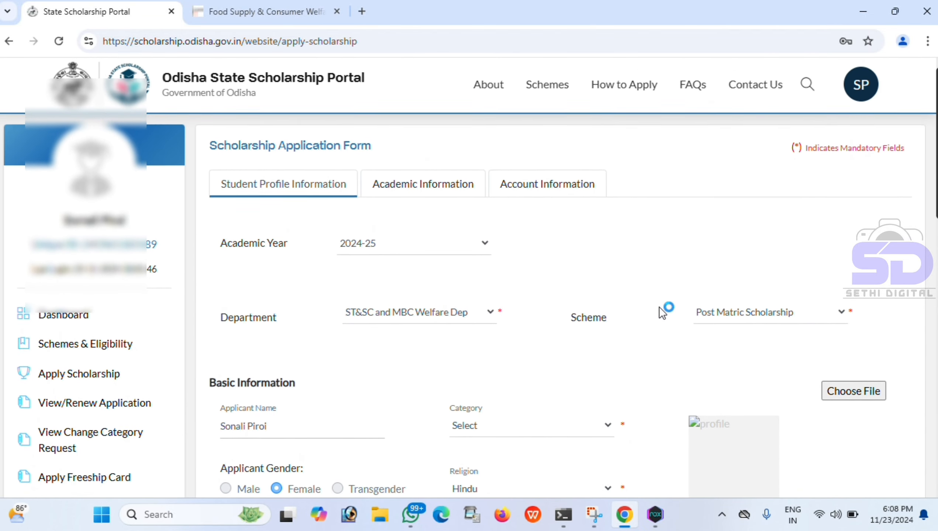
scroll(658, 306, down, 1)
scroll(659, 306, down, 1)
scroll(659, 306, up, 1)
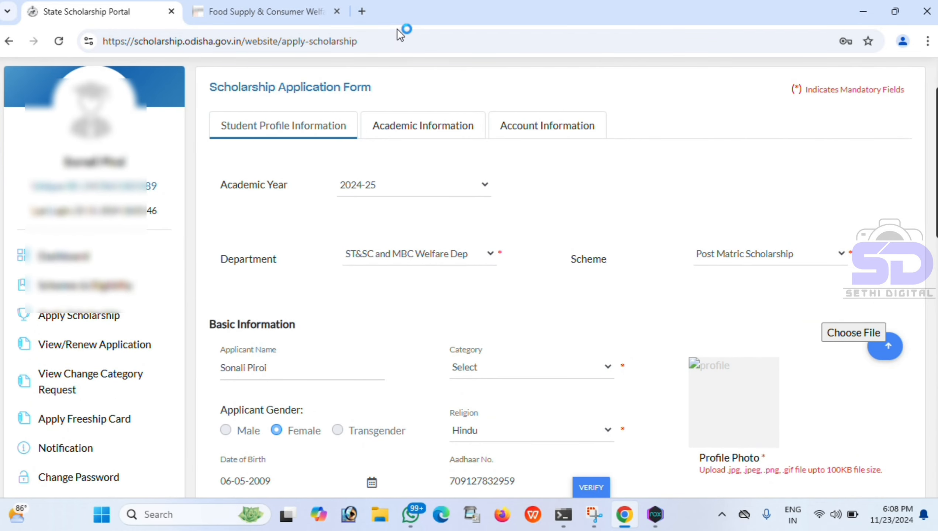
scroll(379, 217, down, 2)
scroll(379, 223, down, 1)
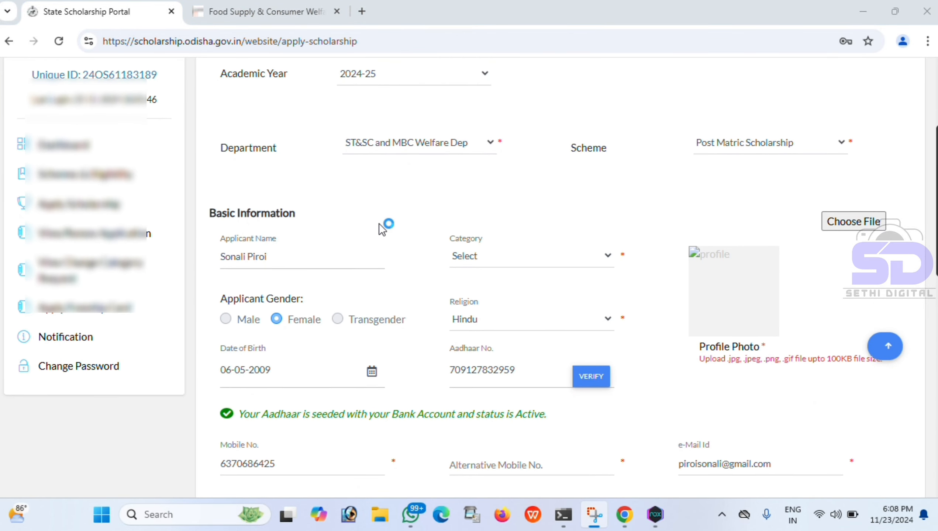
click(464, 256)
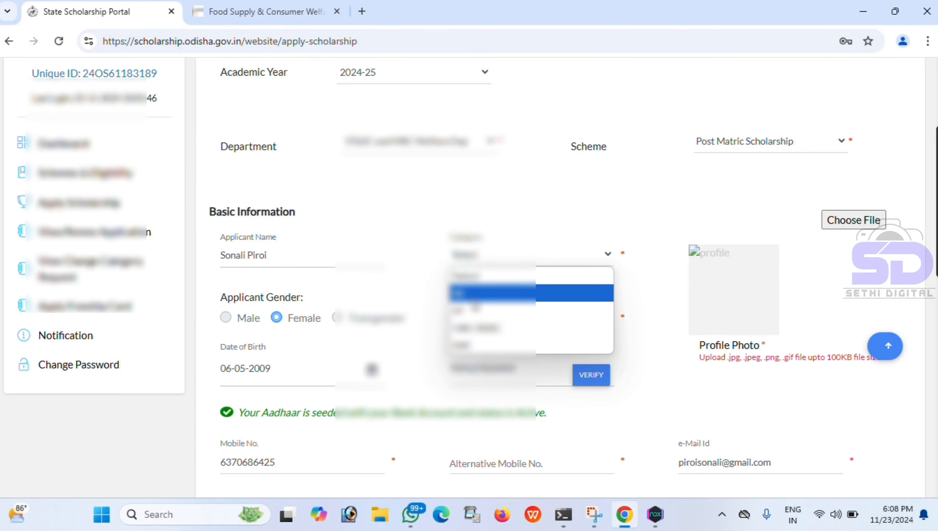
click(478, 294)
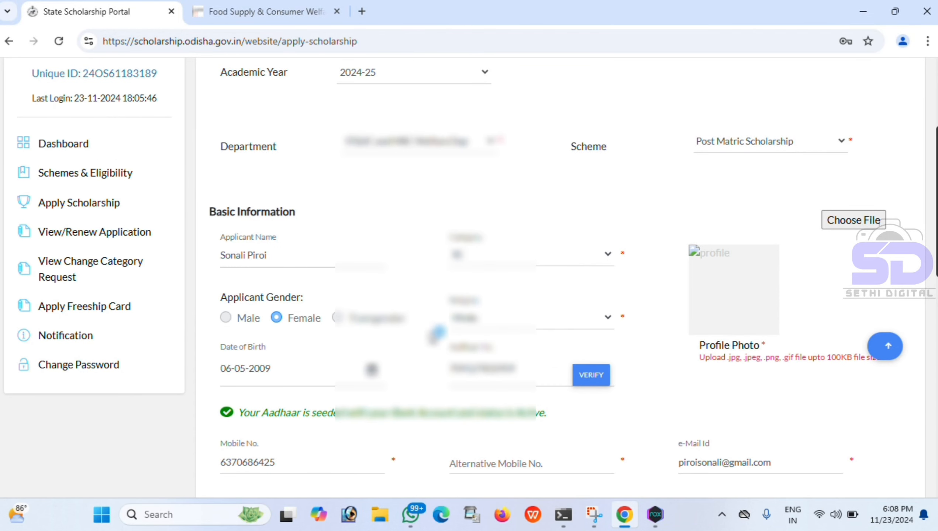
scroll(515, 355, down, 1)
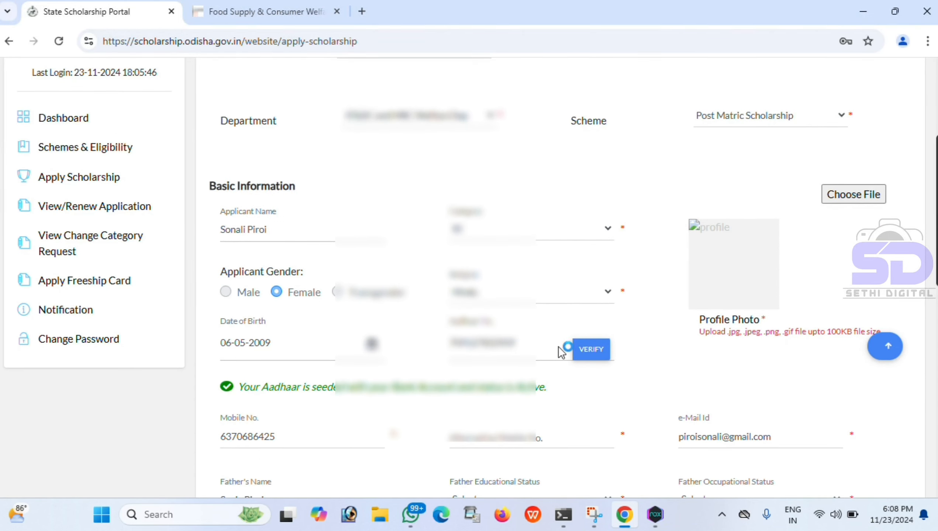
Step: Verify the Aadhaar number with the received OTP and dismiss the success alert
click(587, 357)
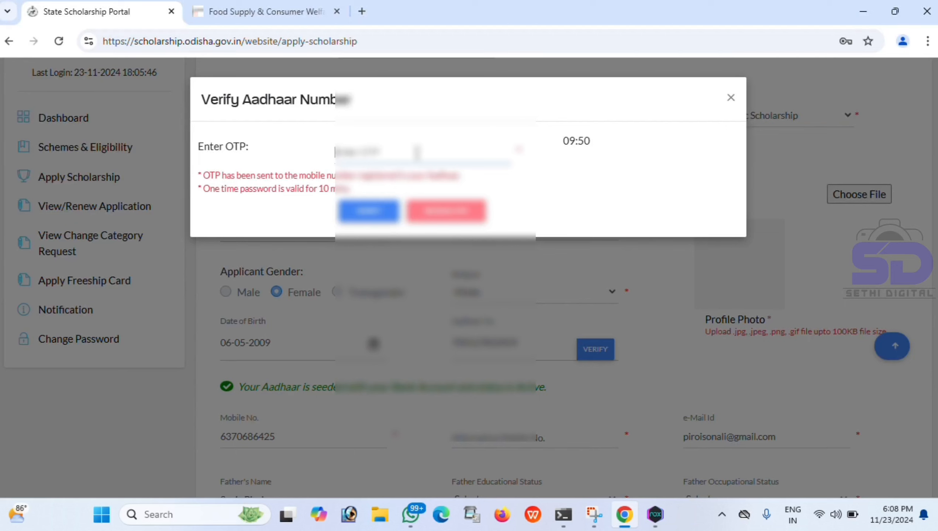
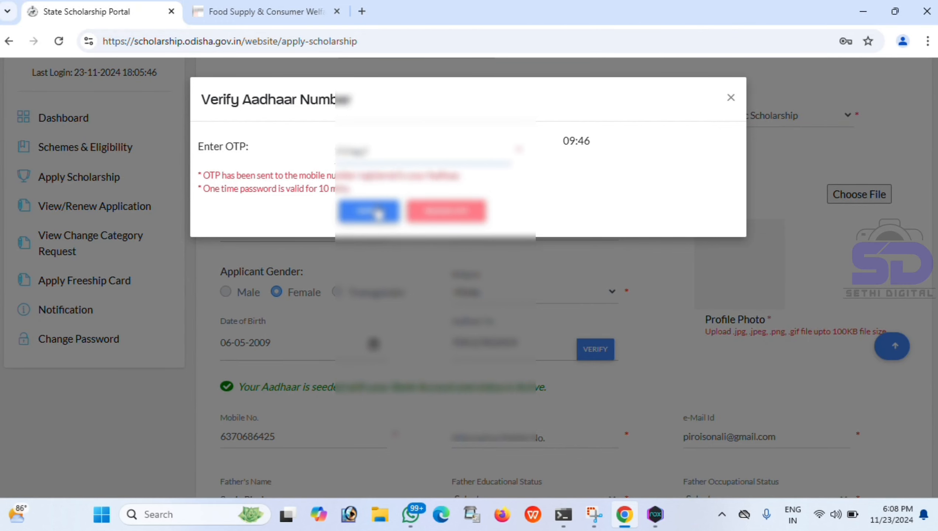
click(377, 212)
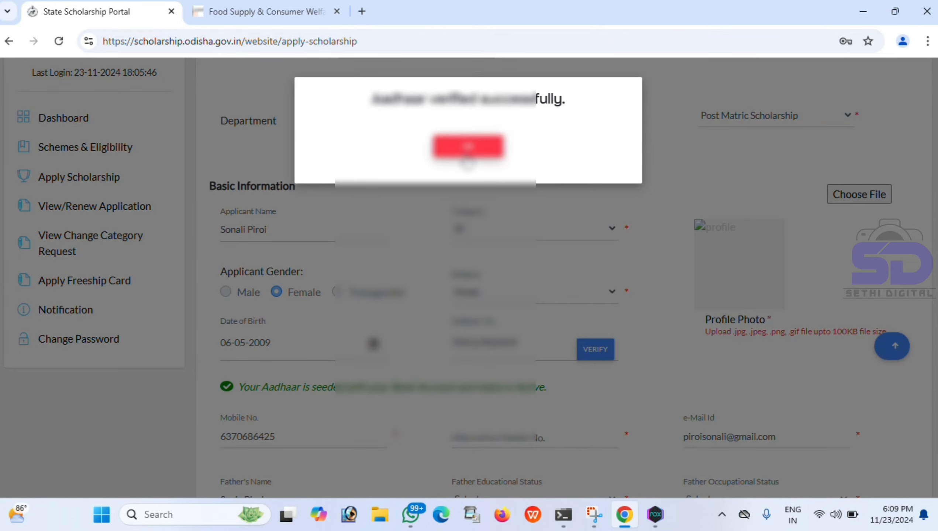
click(469, 154)
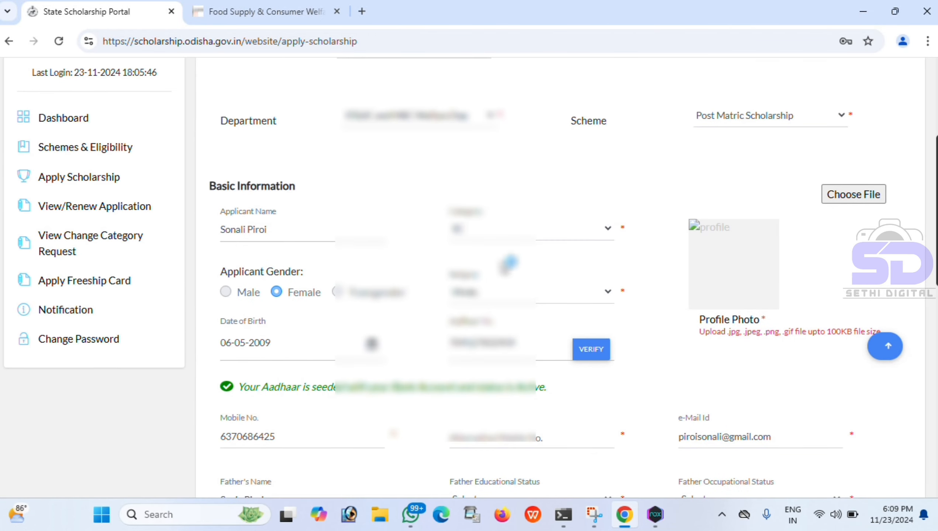
Step: Set both father's and mother's educational status to Literate
scroll(510, 262, down, 2)
scroll(510, 262, down, 2)
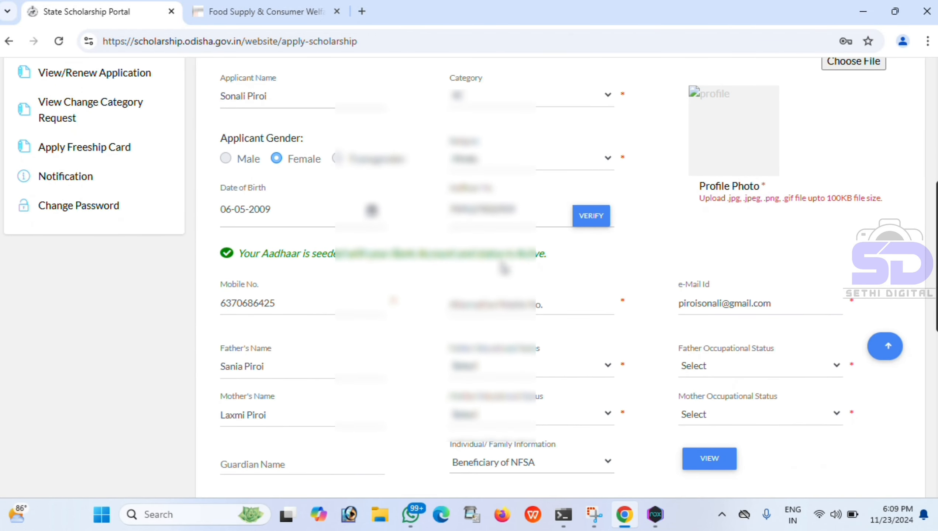
scroll(510, 262, down, 3)
click(479, 270)
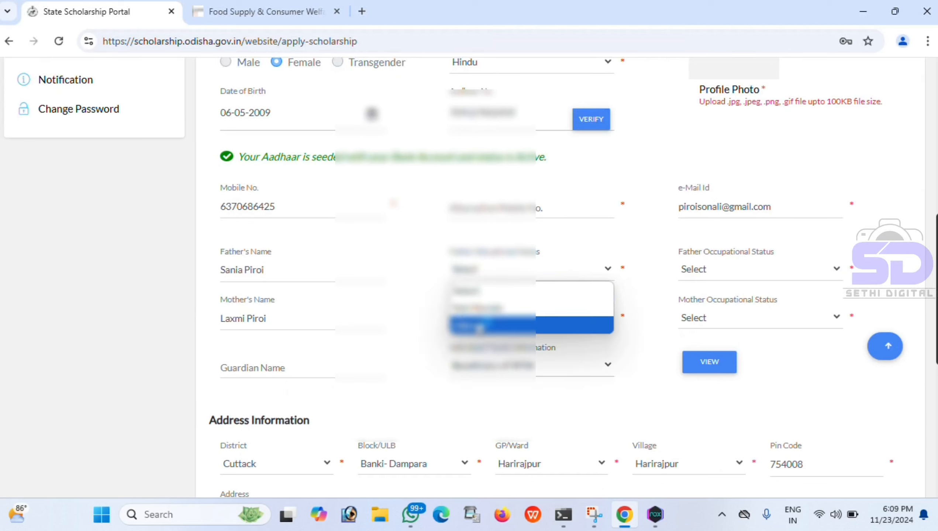
click(480, 325)
click(484, 319)
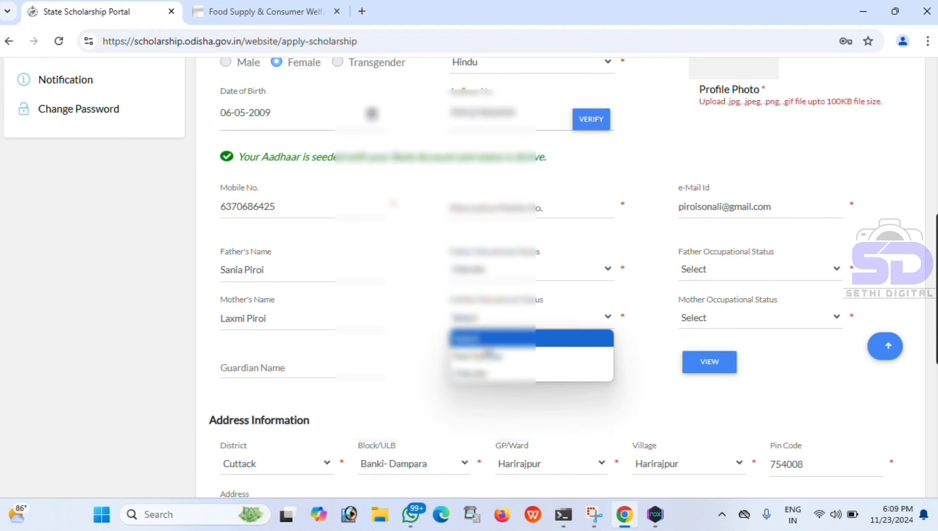
click(479, 374)
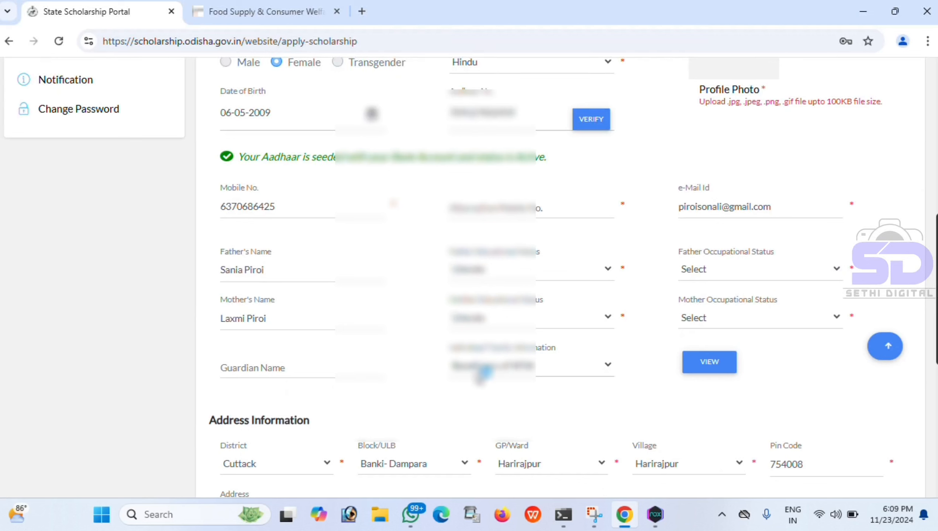
Step: Set father's occupation to Agriculture and mother's occupation to House Wife
click(723, 269)
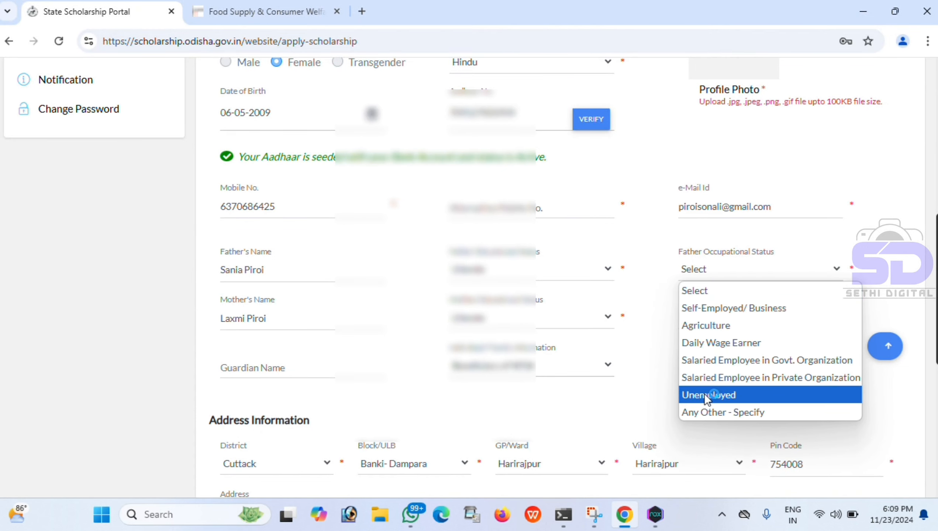
click(715, 324)
click(707, 316)
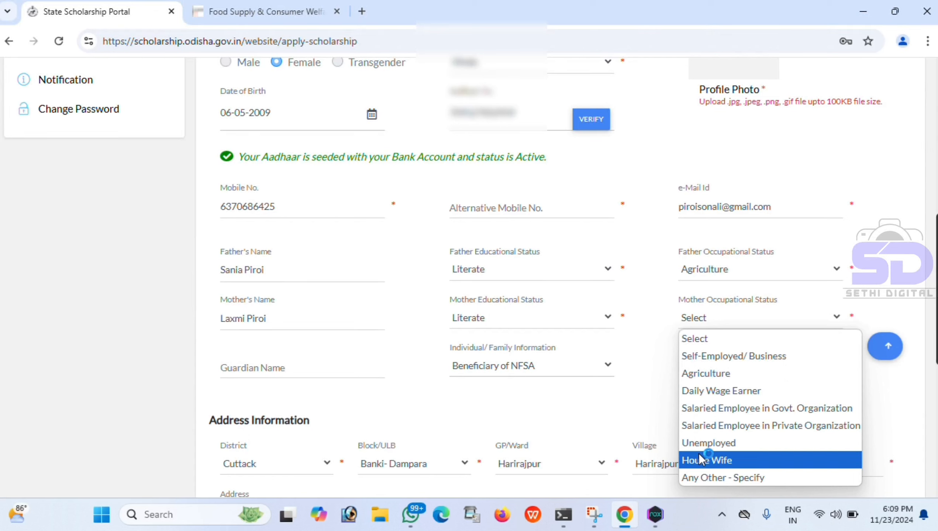
click(699, 454)
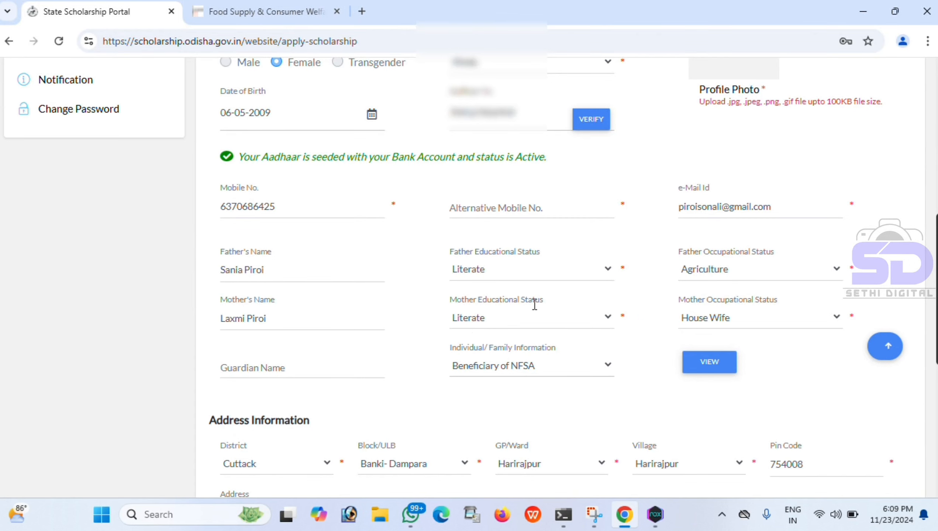
scroll(479, 344, down, 4)
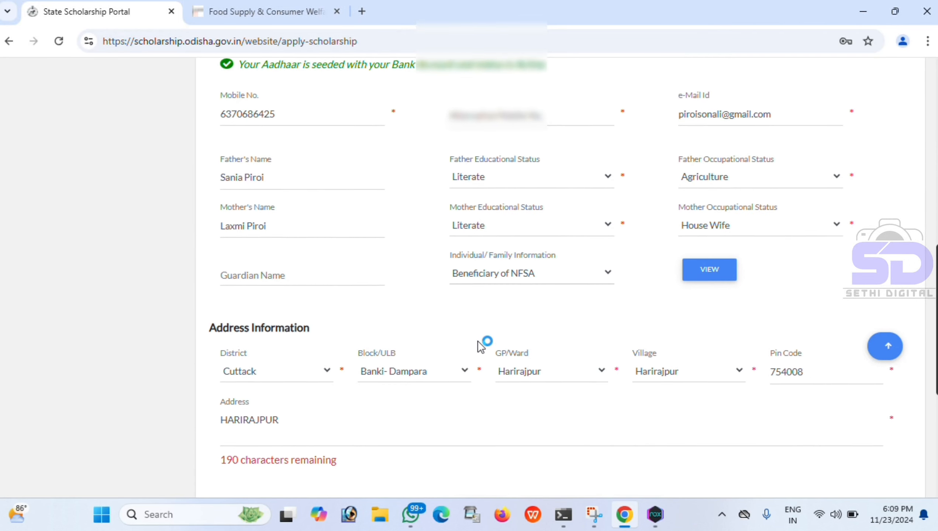
scroll(478, 341, up, 7)
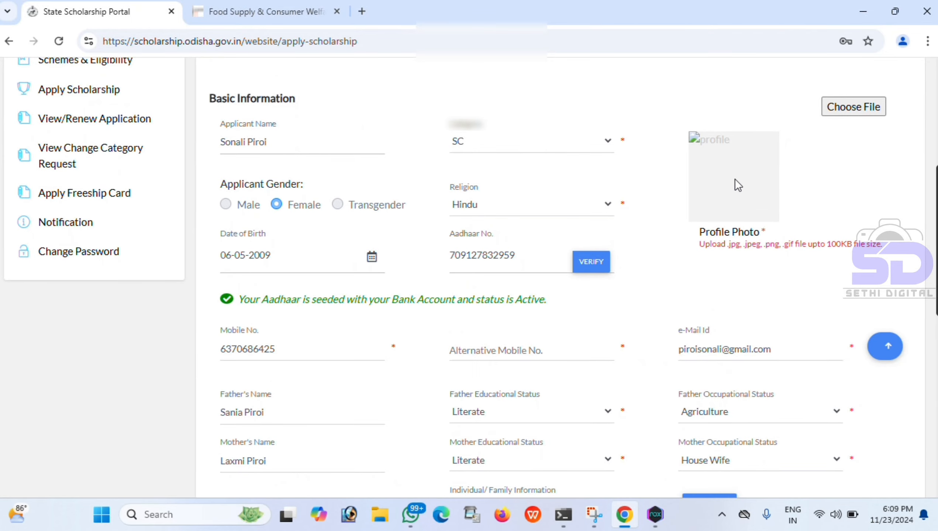
scroll(735, 184, up, 4)
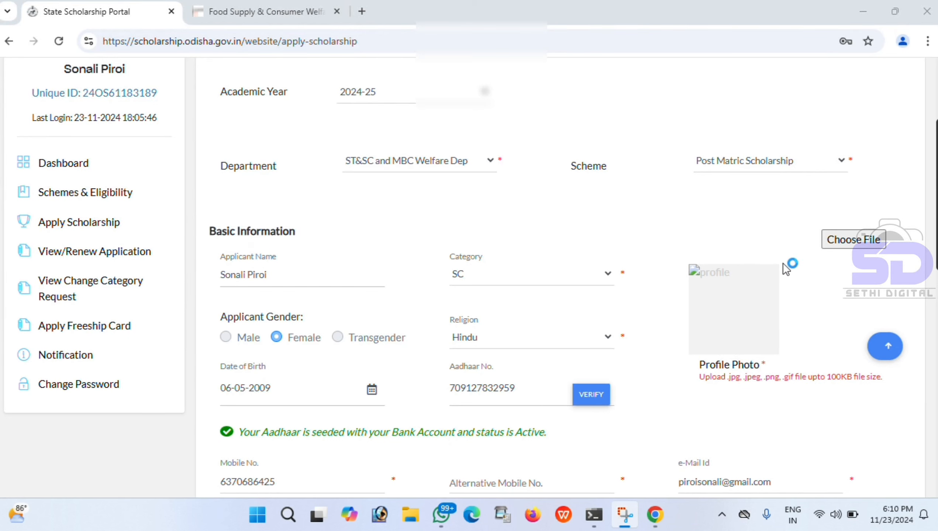
Step: Upload the applicant's photo from their Desktop folder as the Profile Photo
click(836, 247)
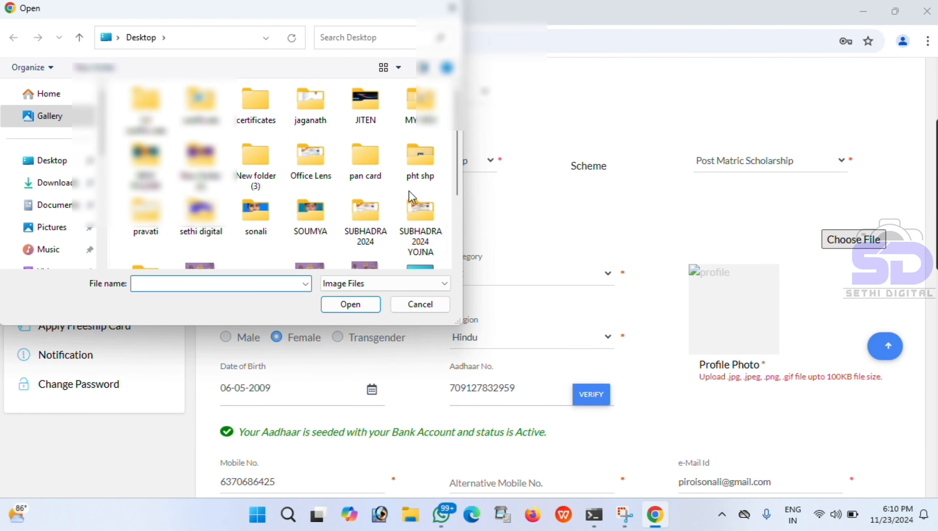
double_click(259, 216)
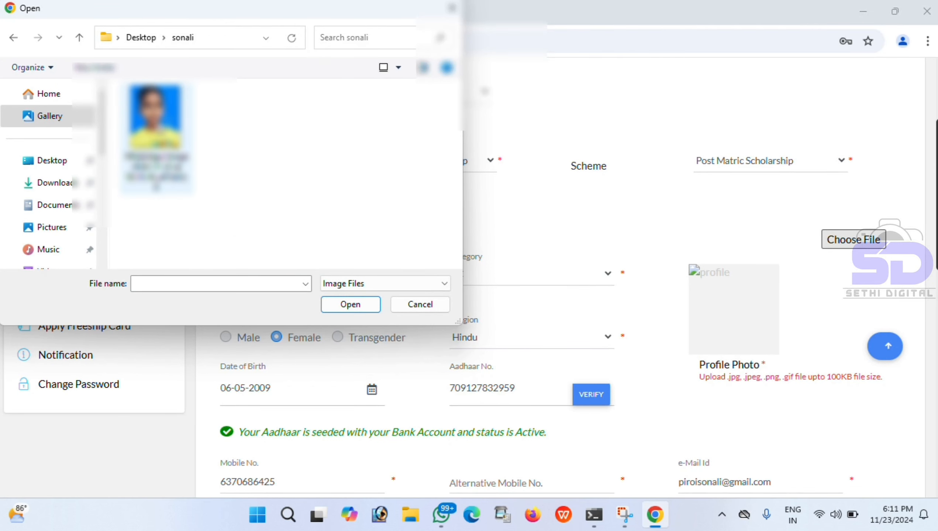
double_click(155, 119)
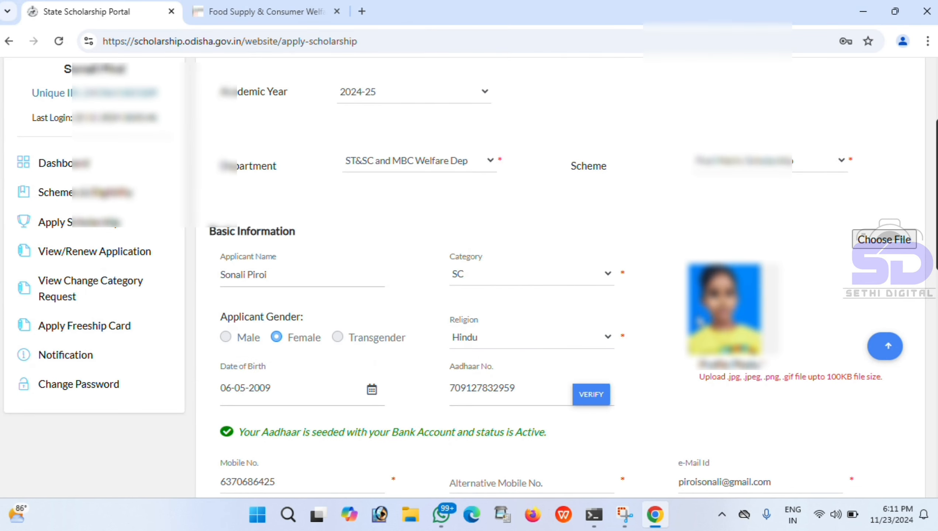
Step: Try to continue past the profile and dismiss the missing alternative mobile number warning
scroll(526, 264, down, 2)
scroll(461, 276, down, 8)
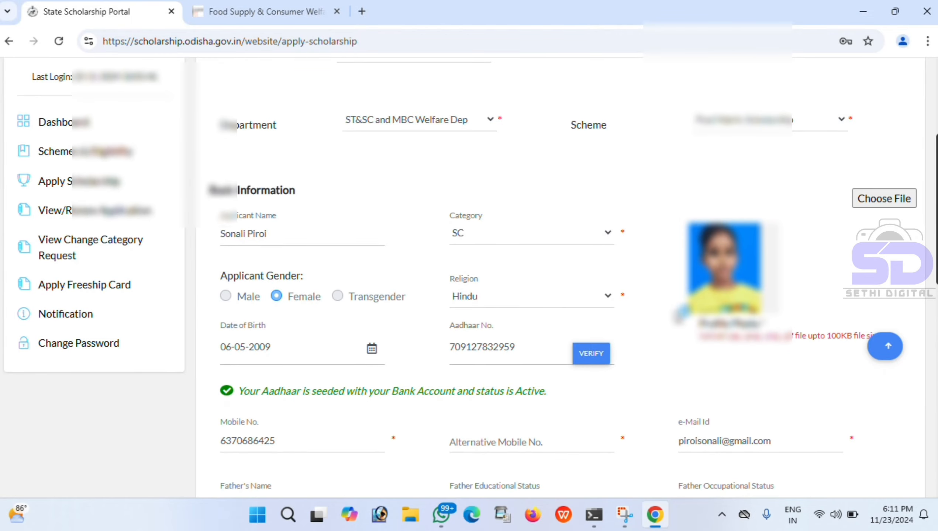
scroll(526, 275, down, 4)
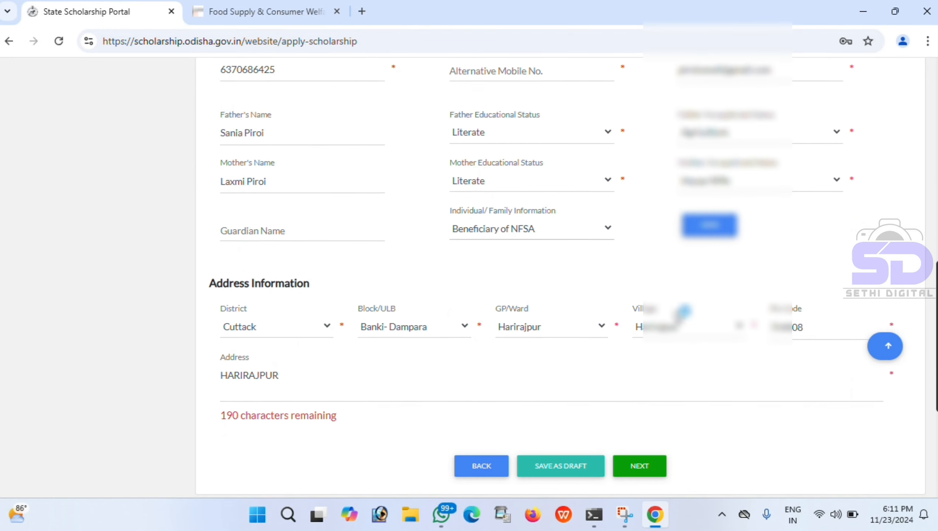
scroll(646, 394, down, 1)
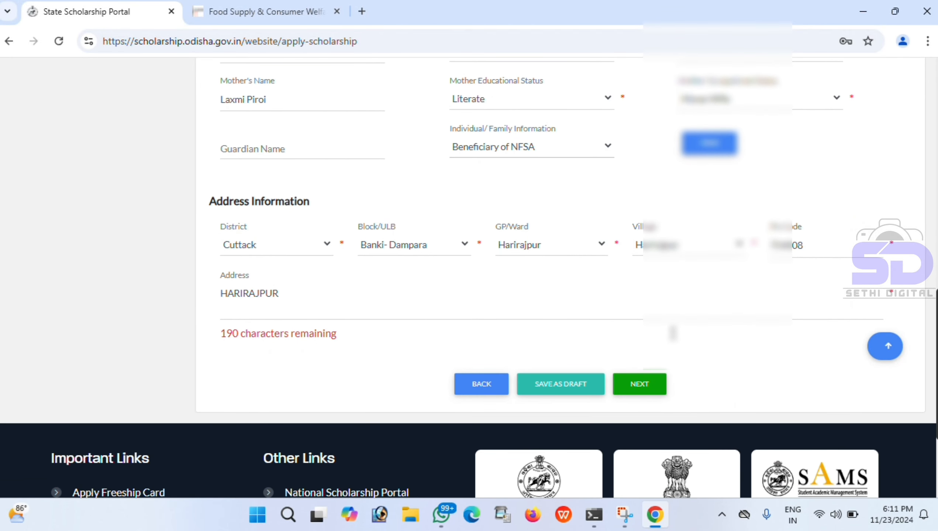
click(642, 384)
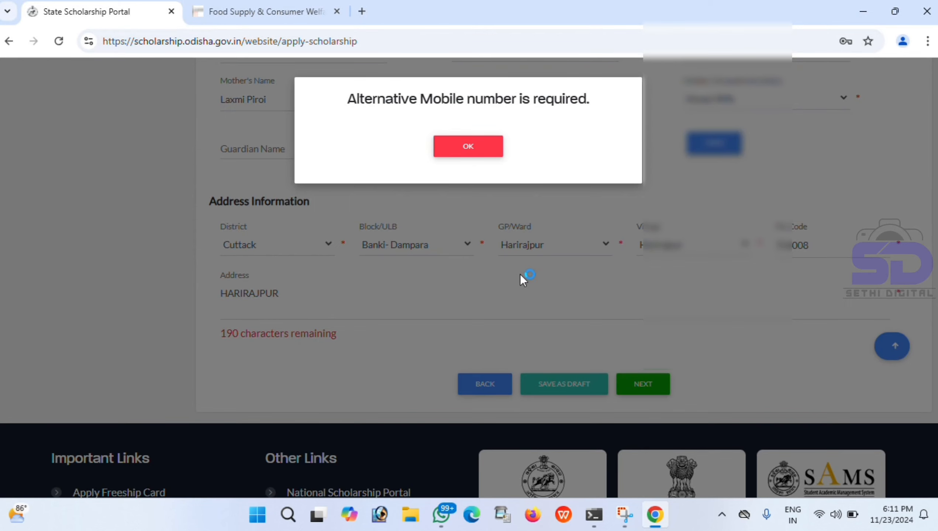
click(462, 148)
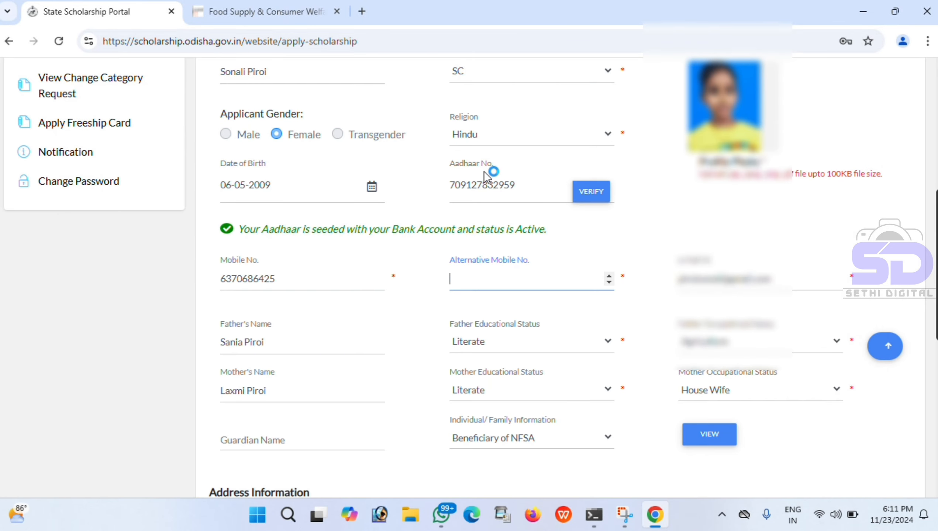
Step: Enter the alternative mobile number, save the profile and acknowledge the success message
click(489, 280)
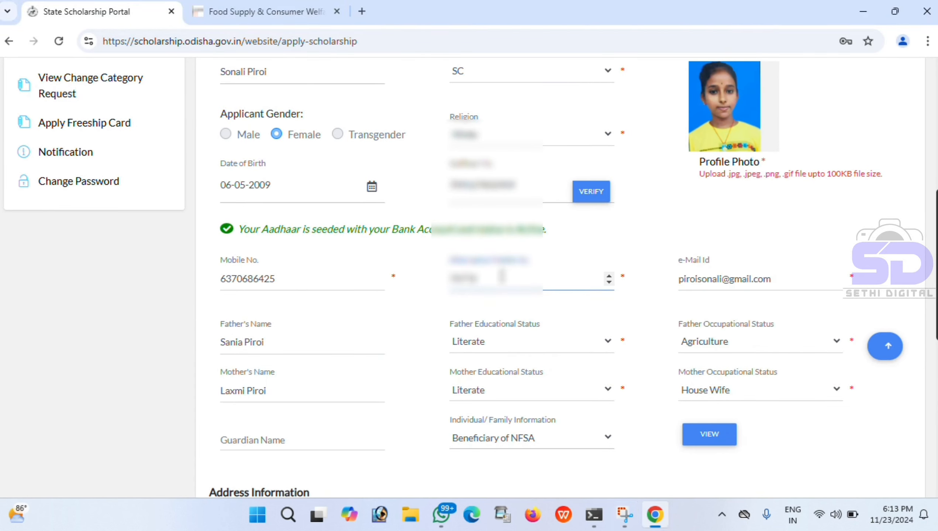
text(*****)
scroll(526, 303, down, 7)
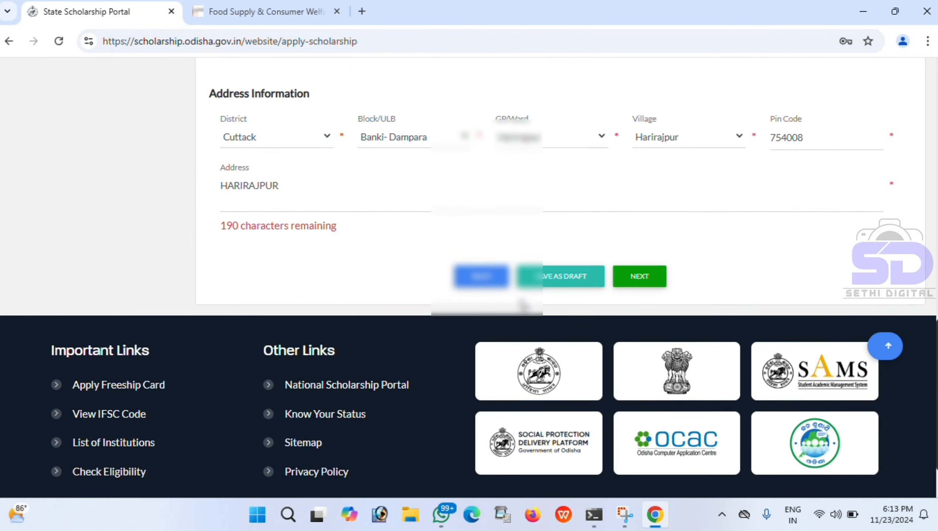
scroll(523, 303, down, 1)
click(648, 219)
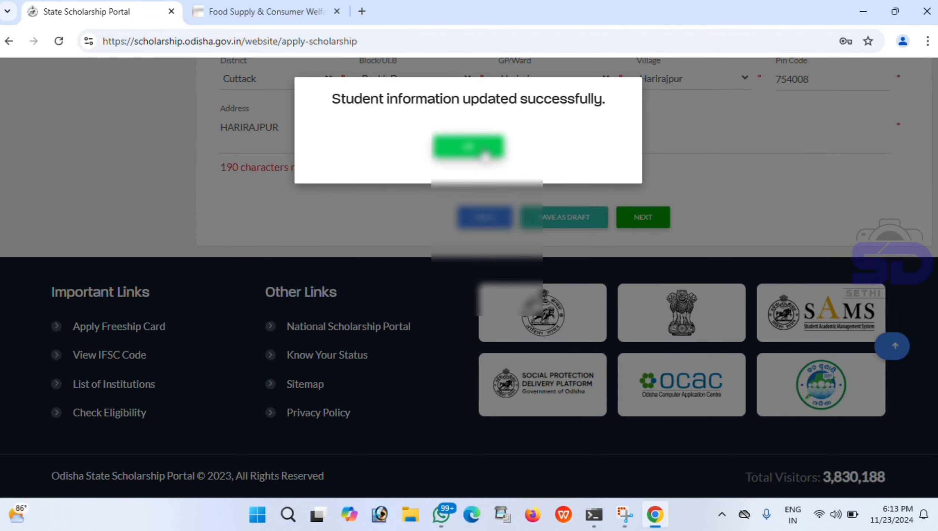
click(485, 153)
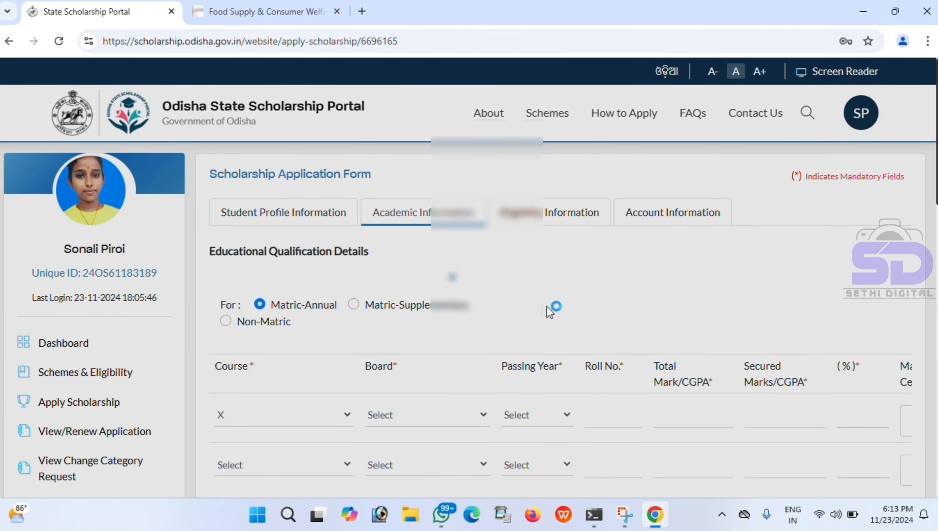
Step: Set the Class X board to BSE, Odisha and the passing year to 2024
scroll(546, 306, down, 1)
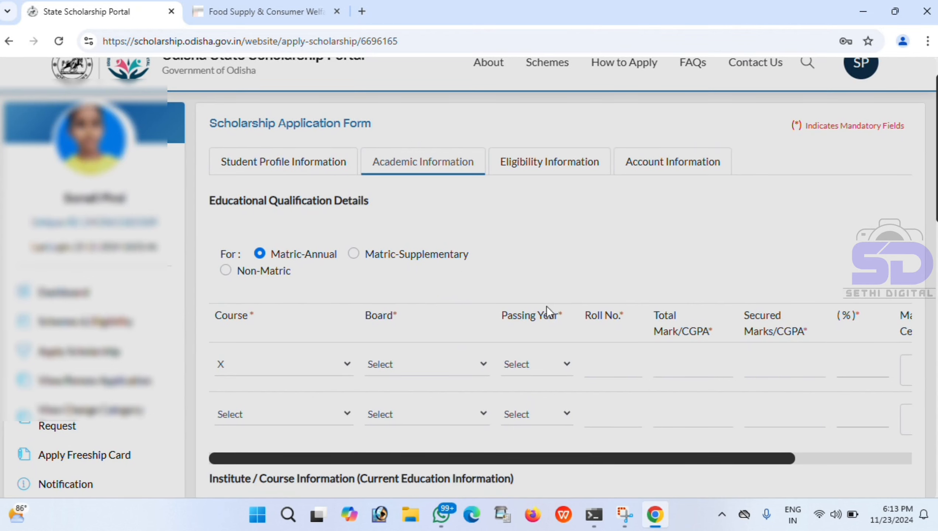
scroll(547, 305, down, 1)
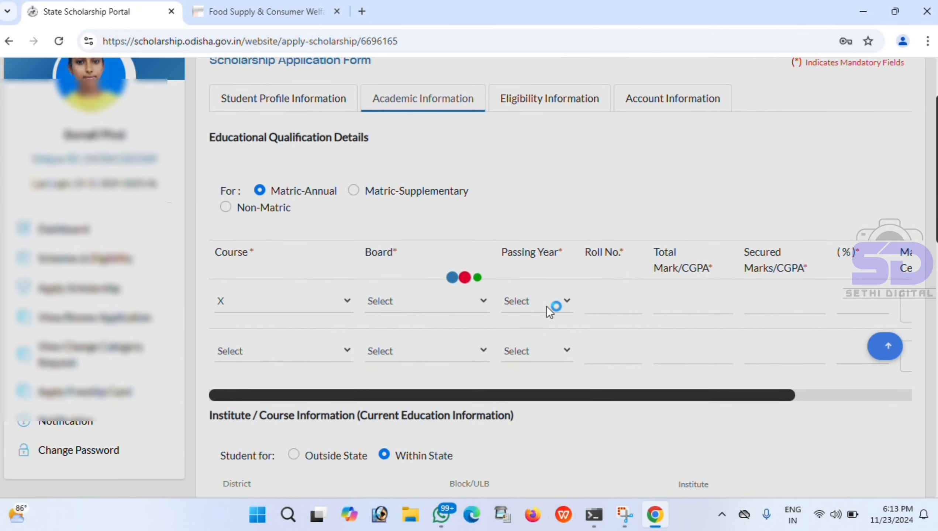
scroll(546, 306, up, 1)
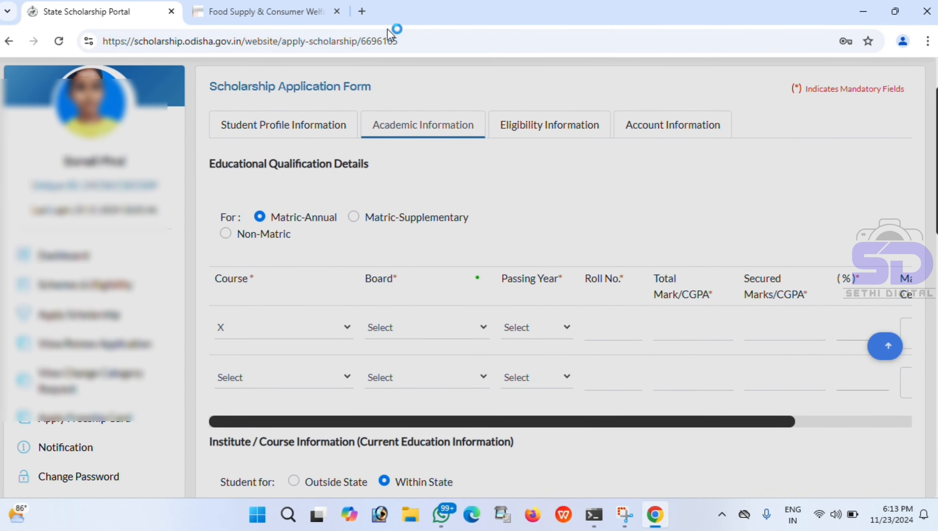
scroll(397, 198, down, 1)
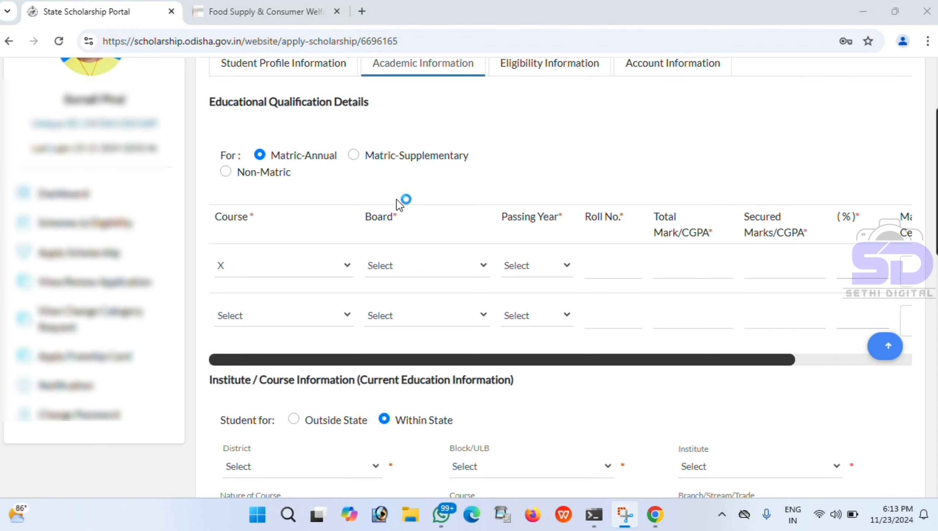
click(392, 265)
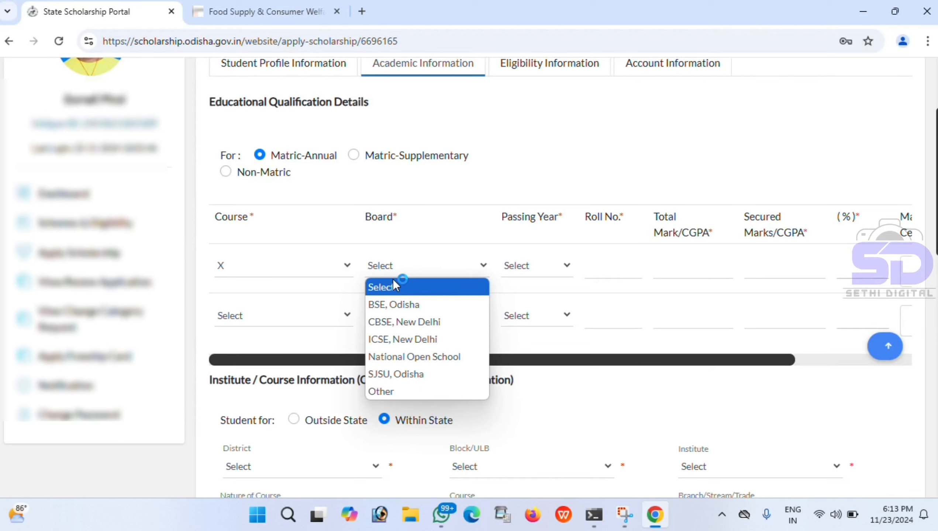
click(387, 309)
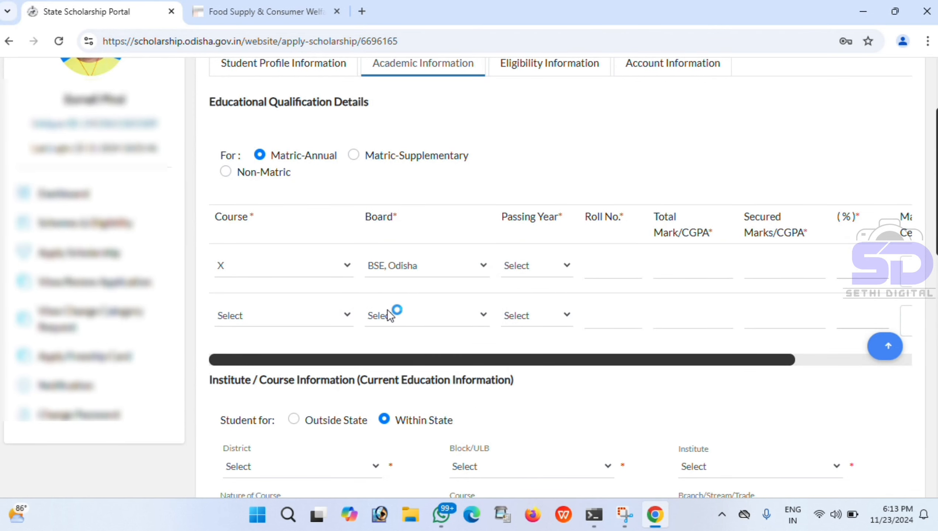
click(518, 268)
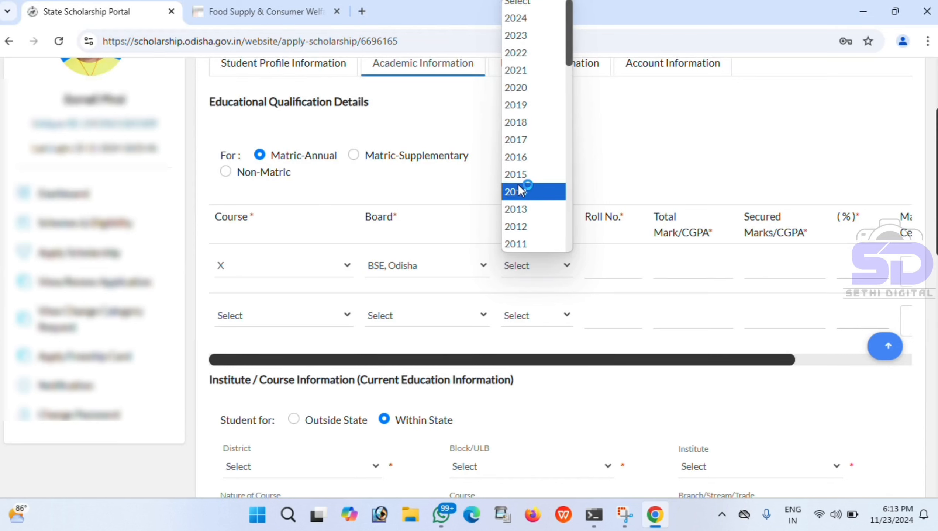
text(2024)
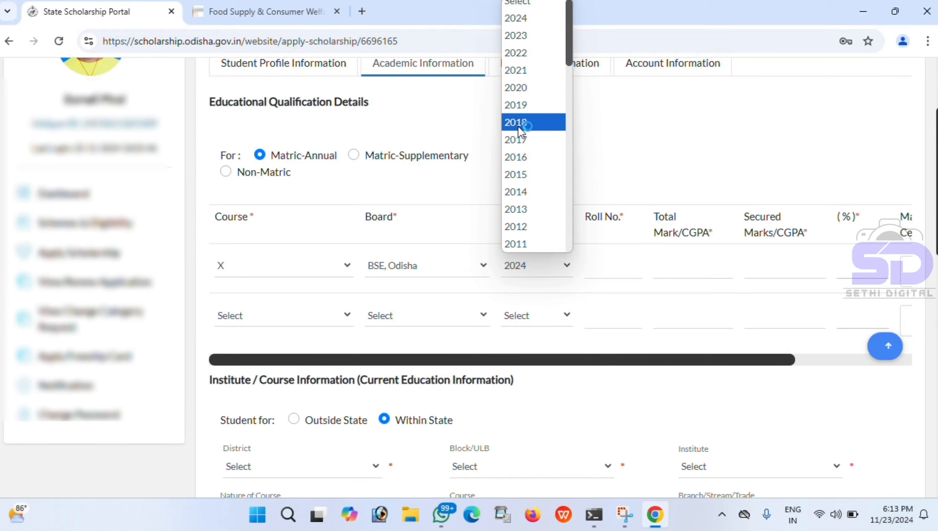
click(471, 9)
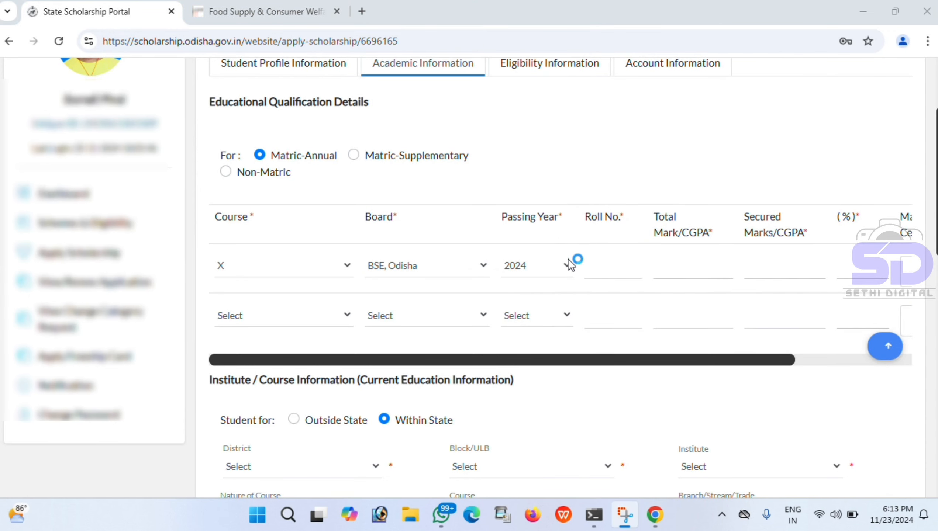
Step: Enter the Class X roll number, 600 total marks and 300 secured marks
click(601, 264)
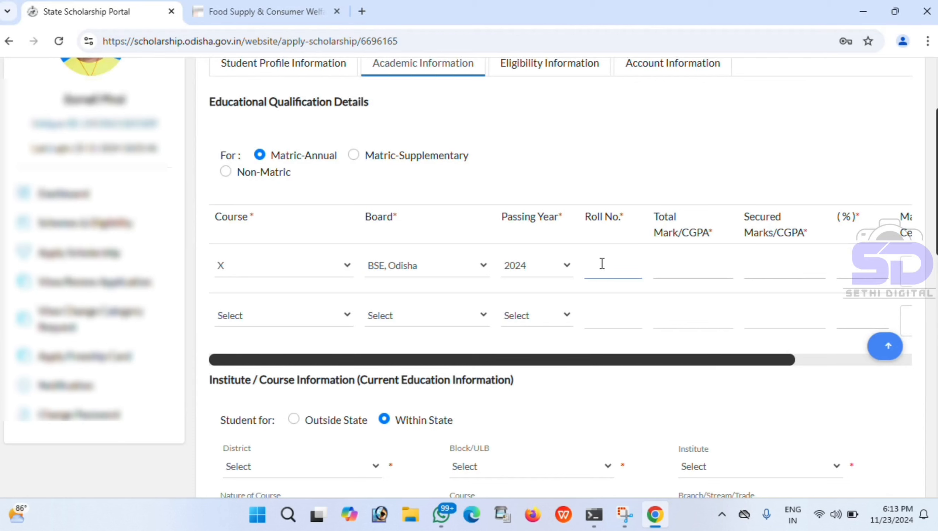
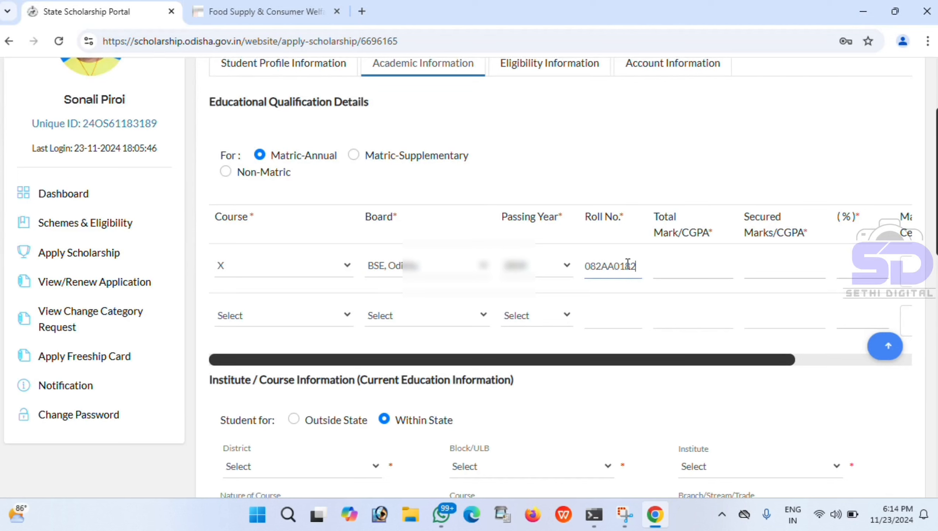
click(679, 275)
text(600)
key(Tab)
text(300)
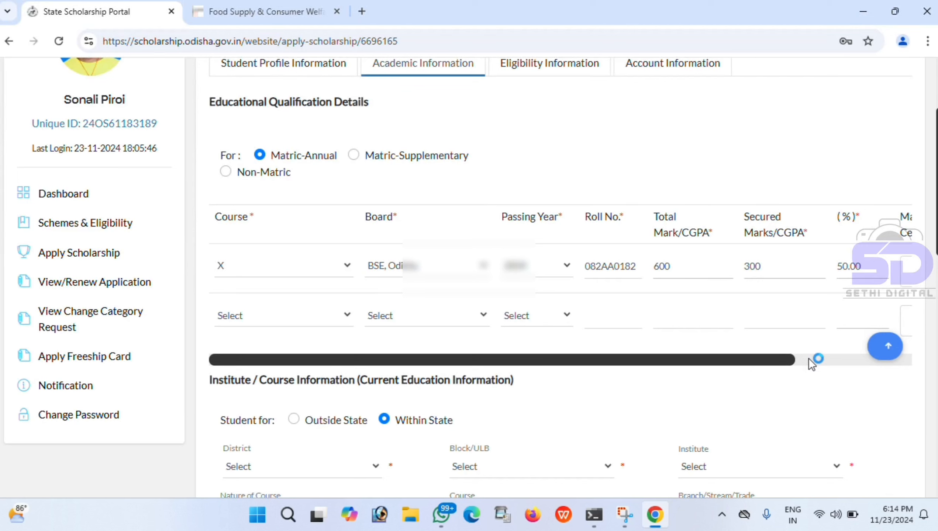
click(827, 362)
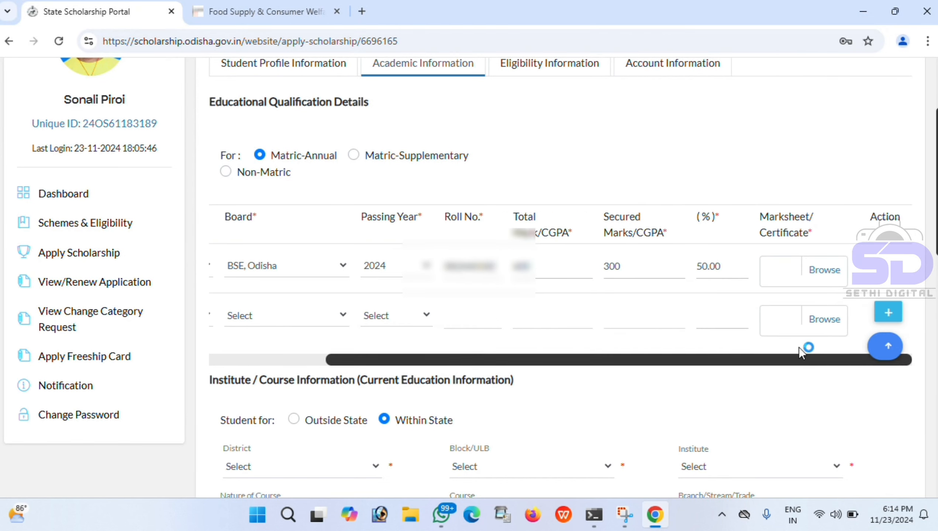
Step: Attach the 10th marksheet file to the Class X row's Marksheet/Certificate column
click(808, 272)
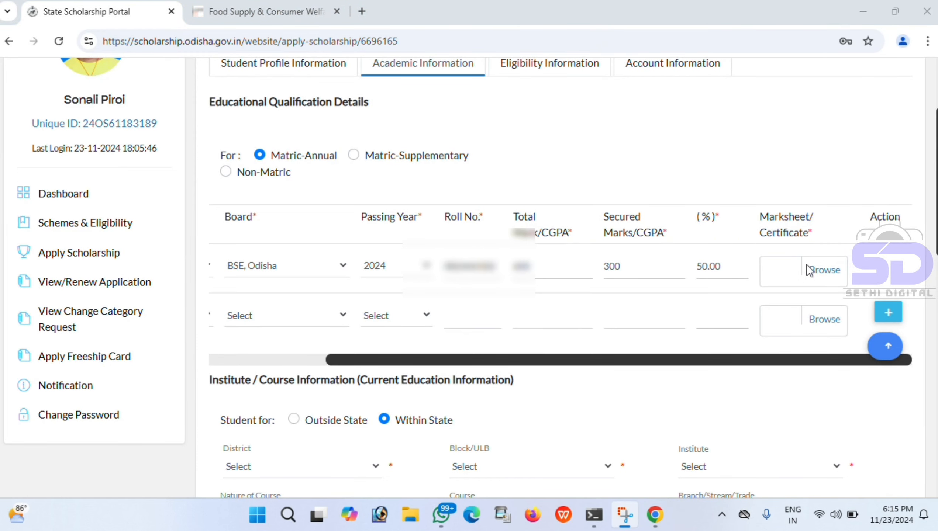
click(822, 271)
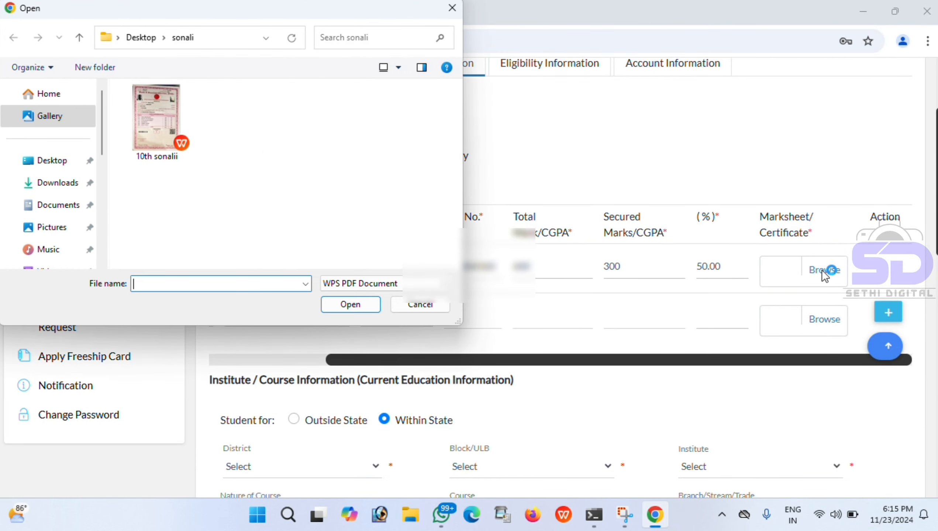
click(164, 112)
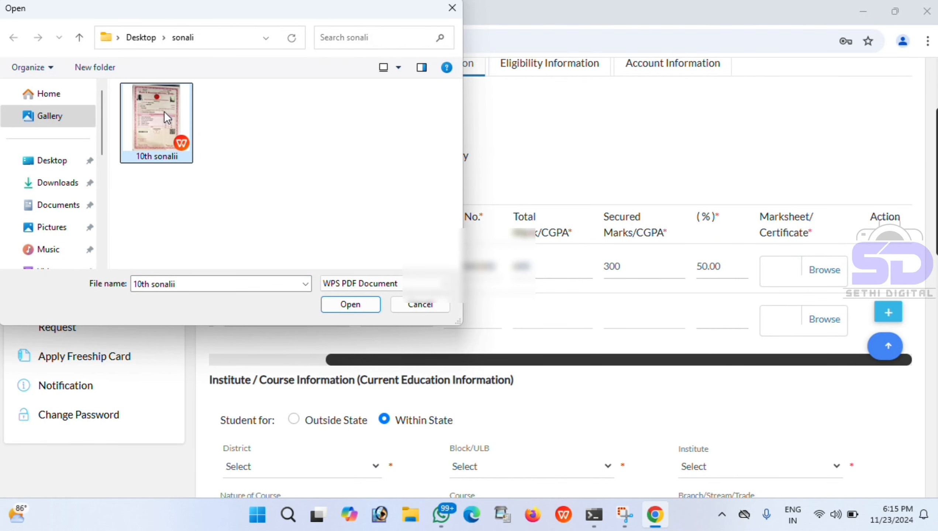
double_click(164, 112)
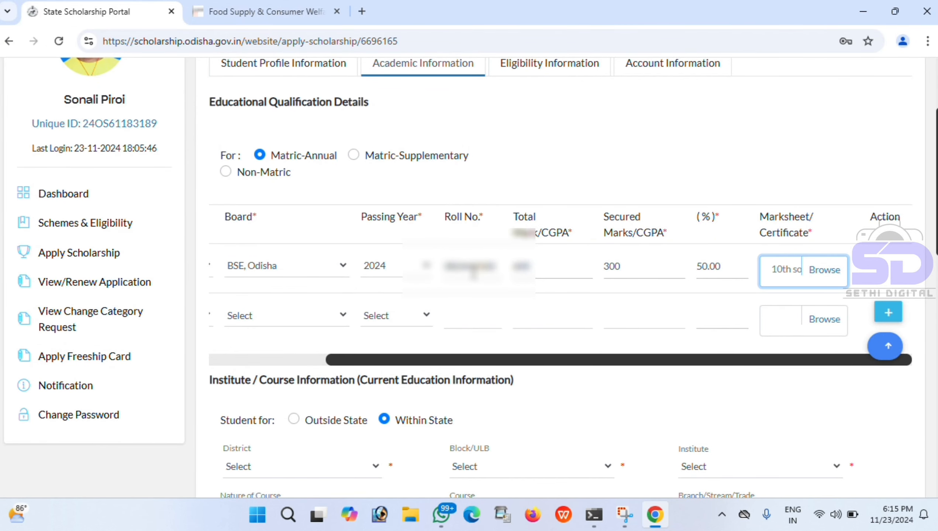
scroll(469, 279, down, 3)
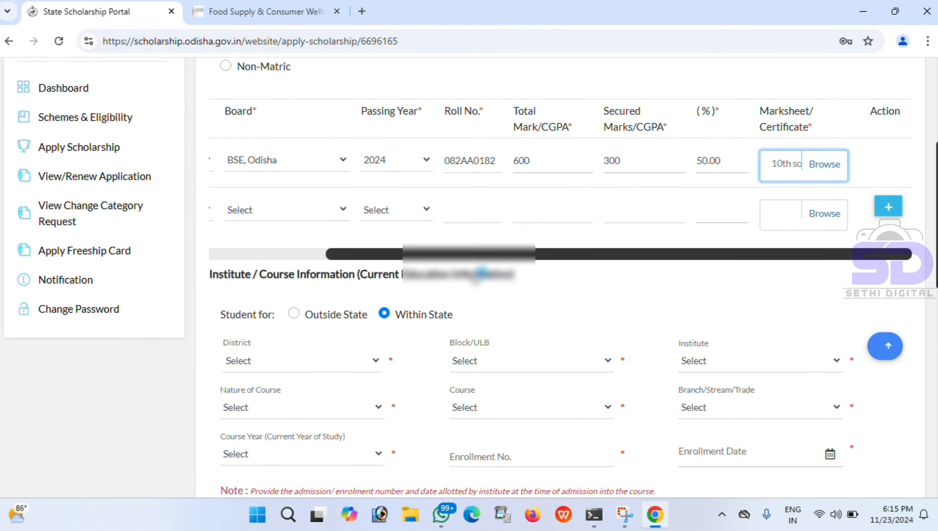
Step: Choose Cuttack as the institute district and try the Banki- Dampara block's institute list
scroll(480, 274, down, 2)
click(313, 304)
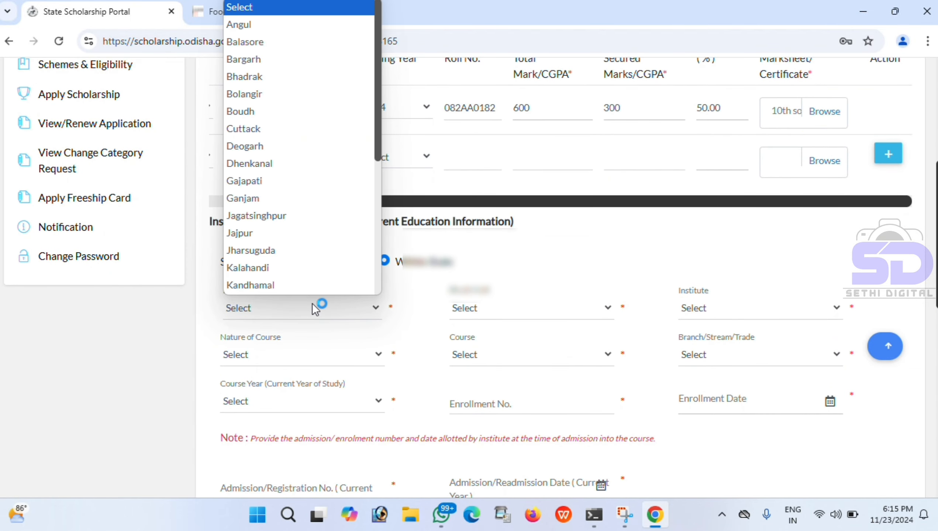
click(280, 127)
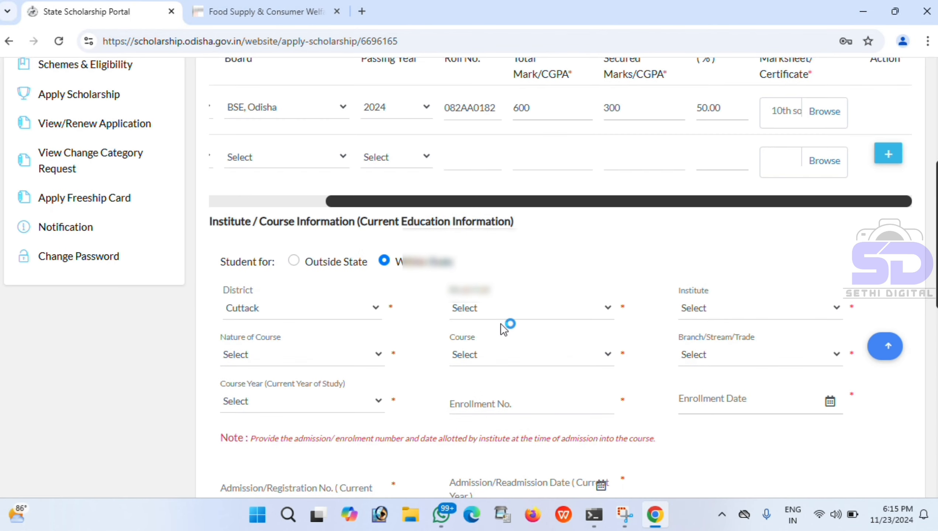
click(505, 309)
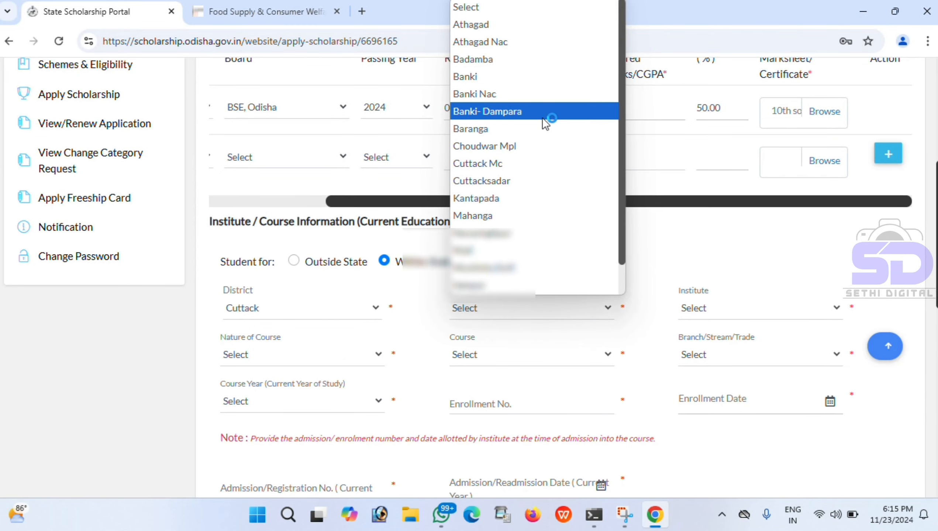
click(542, 118)
click(596, 223)
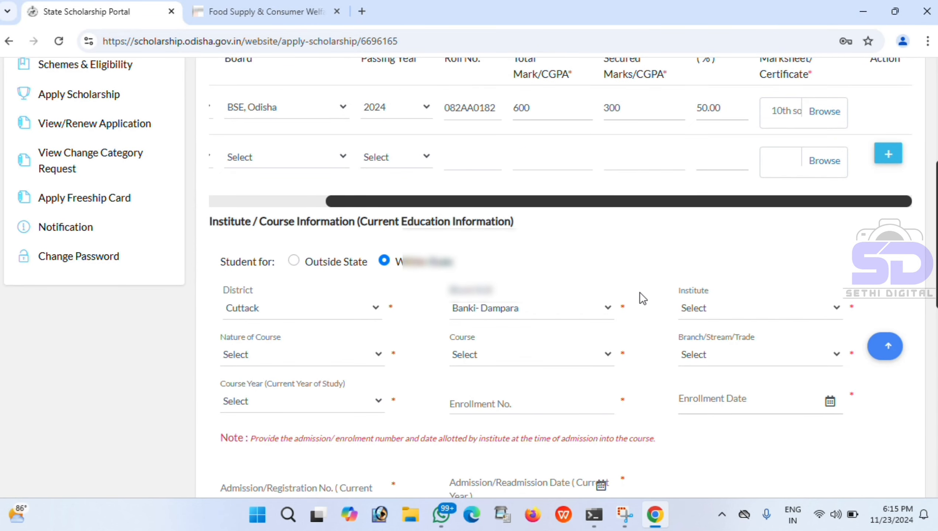
click(703, 310)
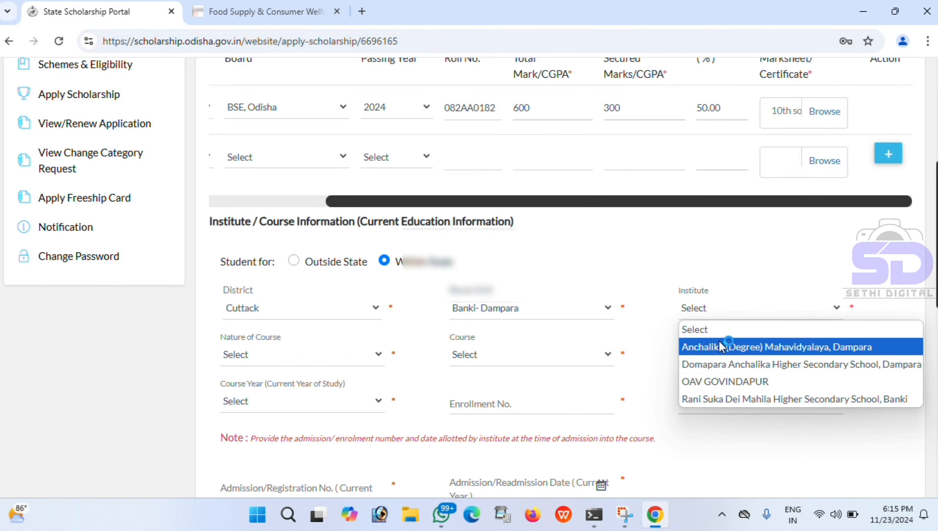
click(716, 362)
click(645, 331)
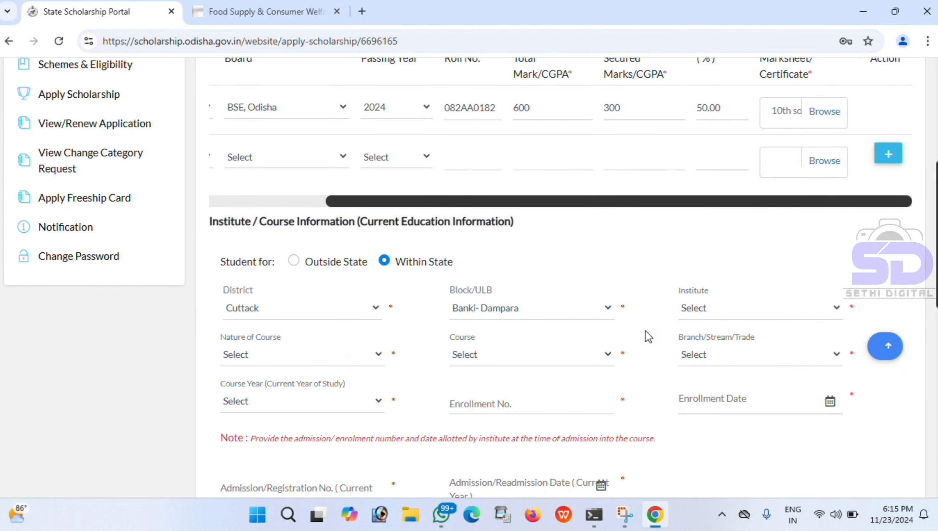
Step: Change the block to Banki Nac and select Banki Higher Secondary School, Banki
click(600, 309)
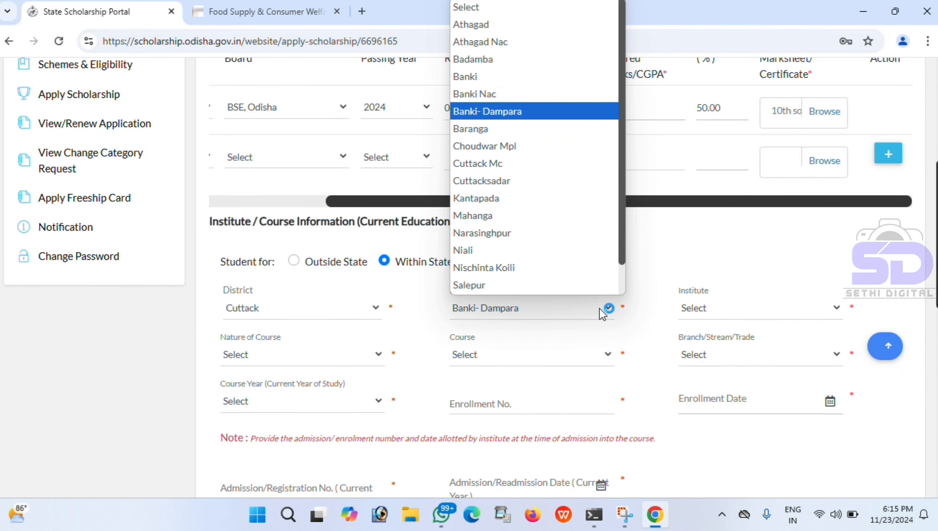
click(498, 79)
click(716, 313)
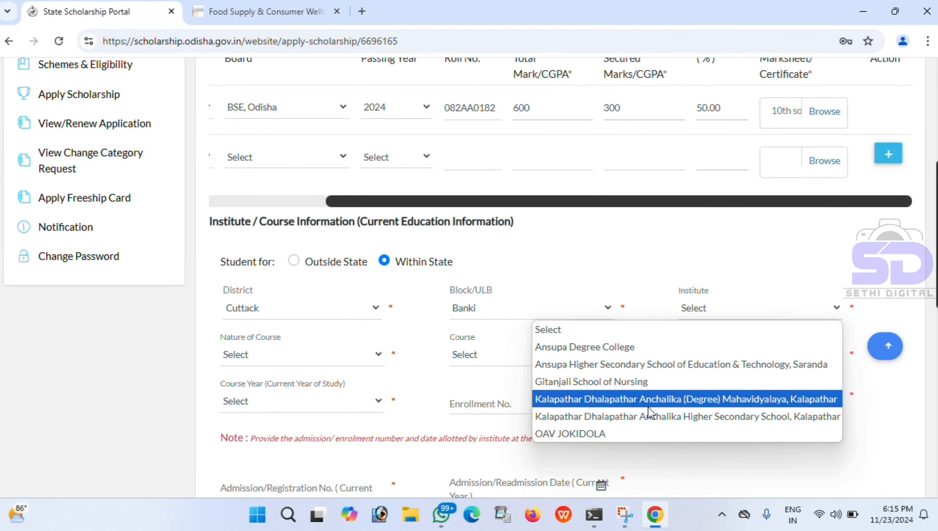
click(498, 309)
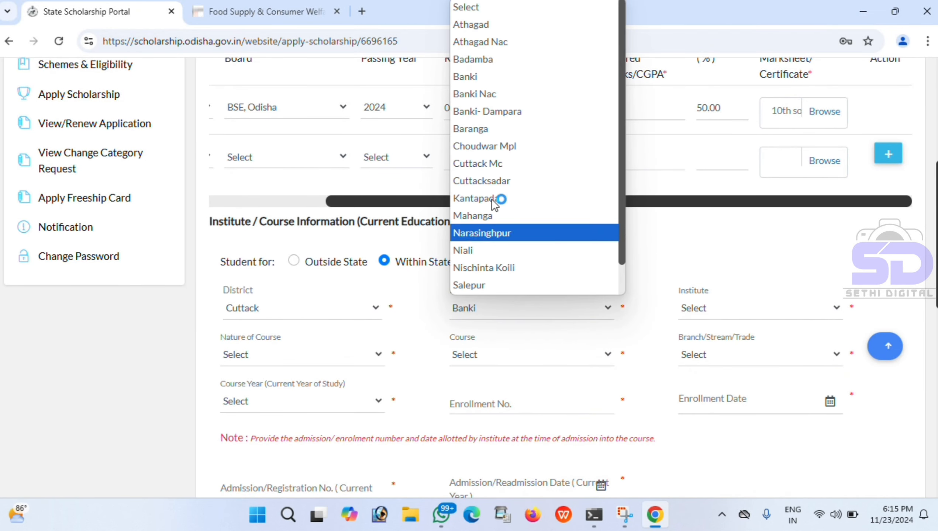
click(505, 93)
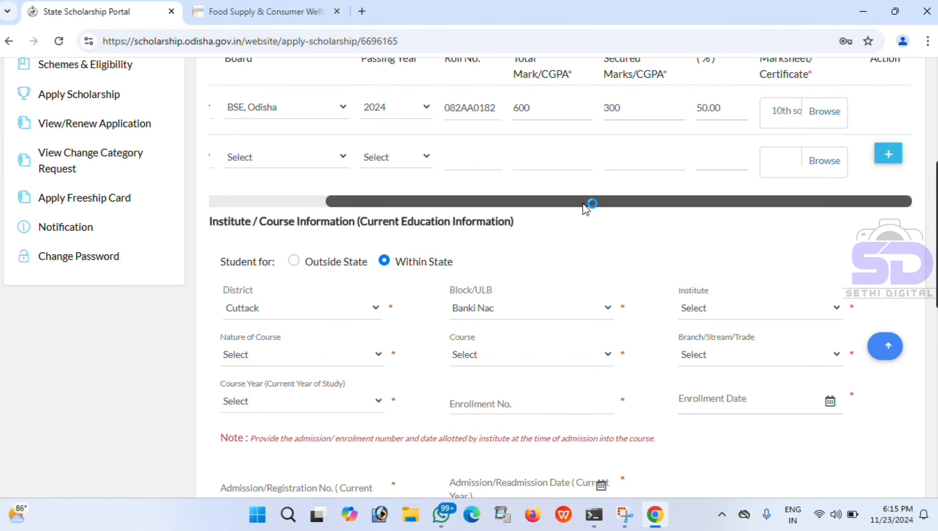
click(729, 313)
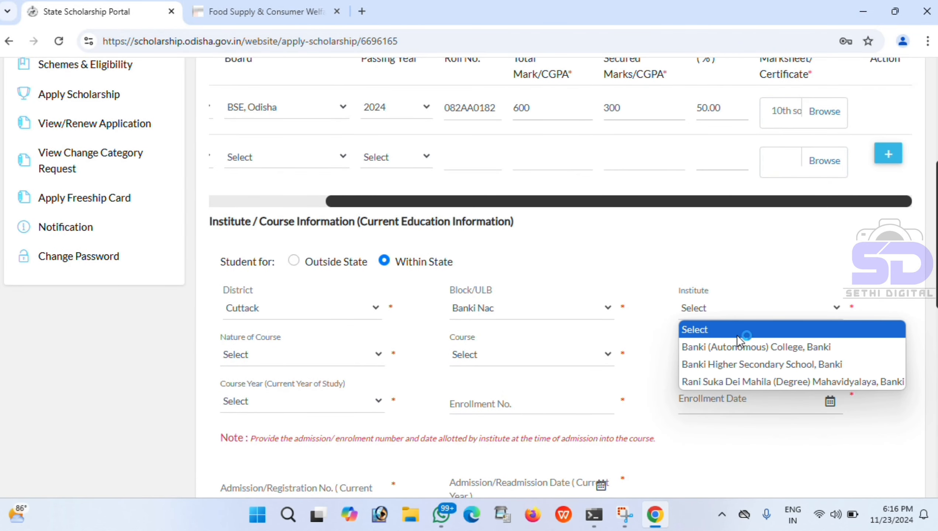
click(739, 364)
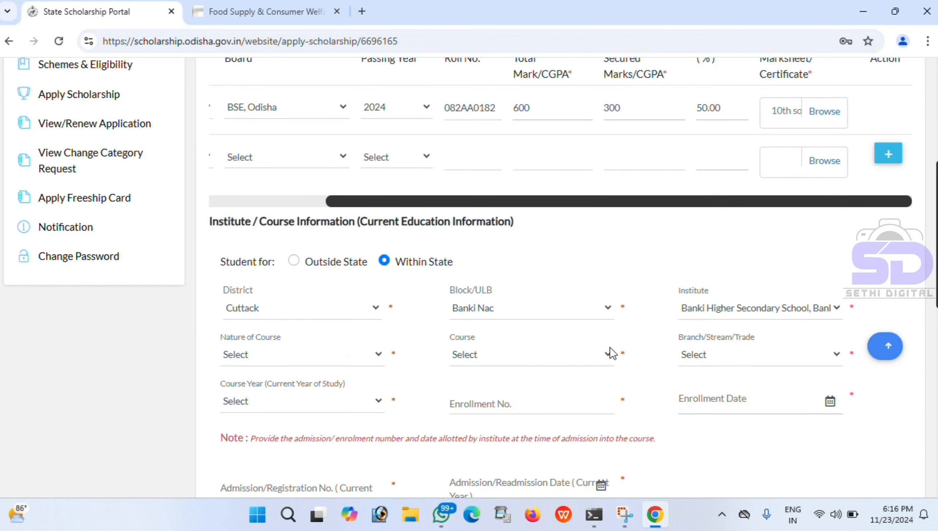
Step: Set the course to General nature, Plus 2 course and Arts stream
click(339, 354)
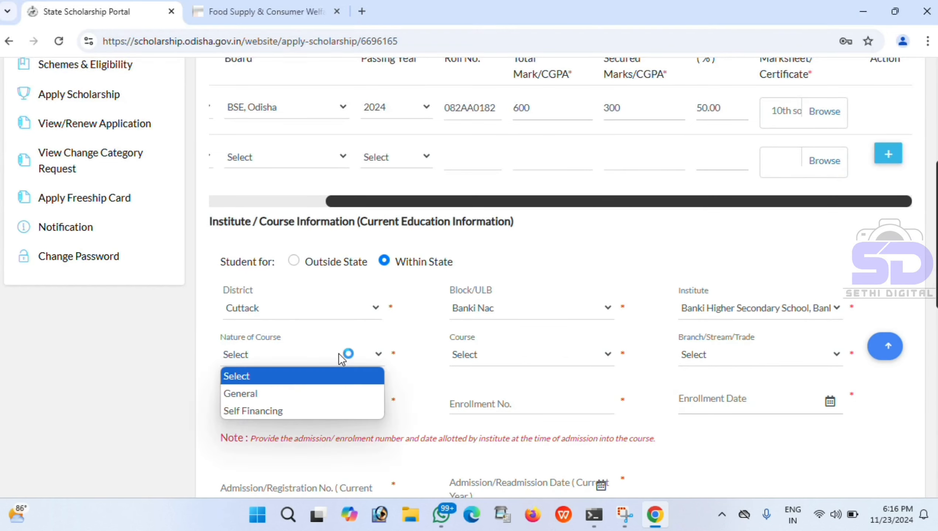
click(293, 391)
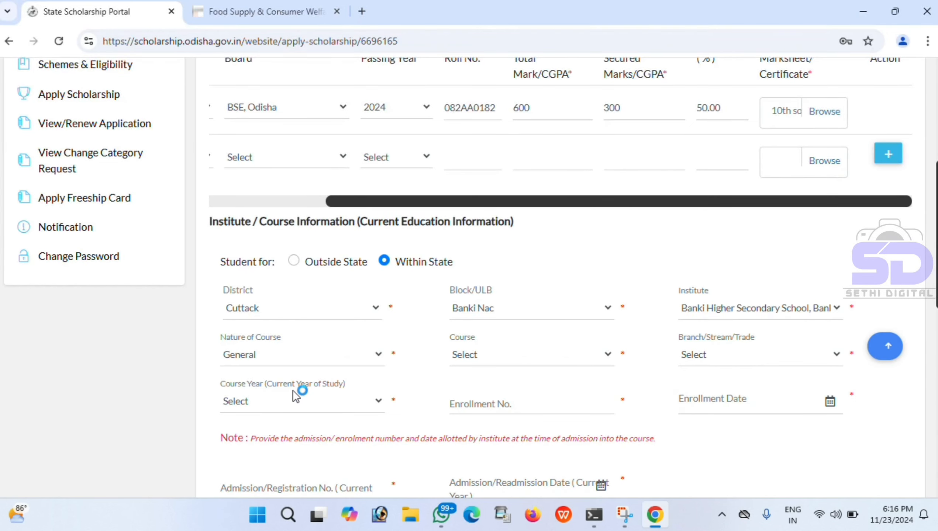
click(477, 355)
click(477, 389)
click(696, 355)
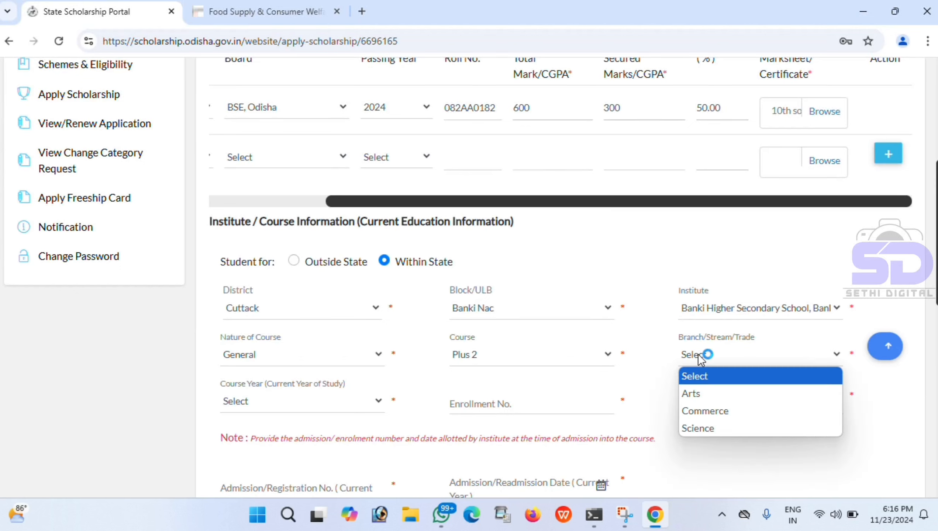
click(696, 396)
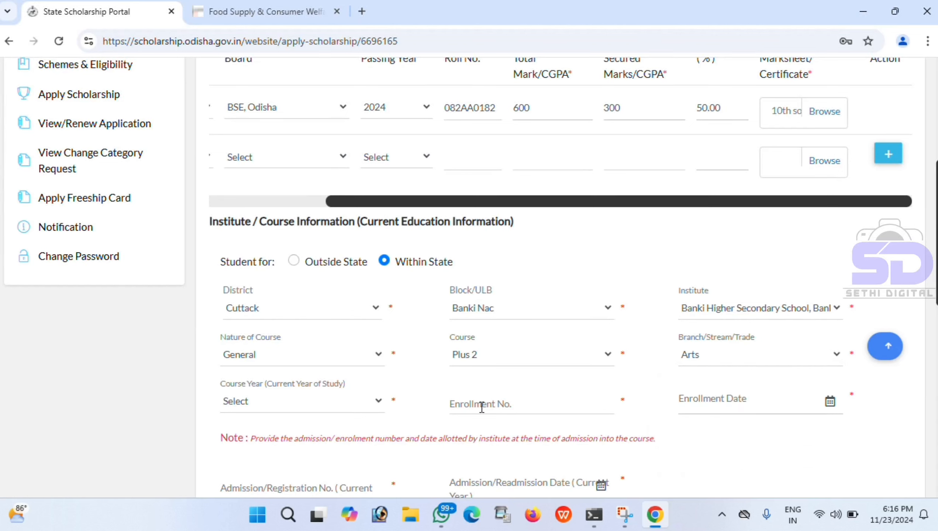
Step: Set the course year to 1st Year and type the enrollment number
click(345, 404)
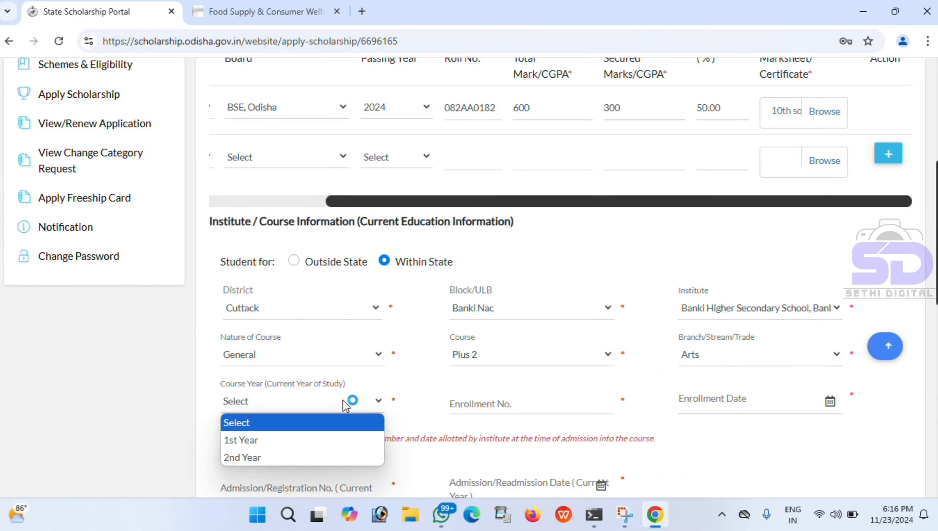
click(274, 441)
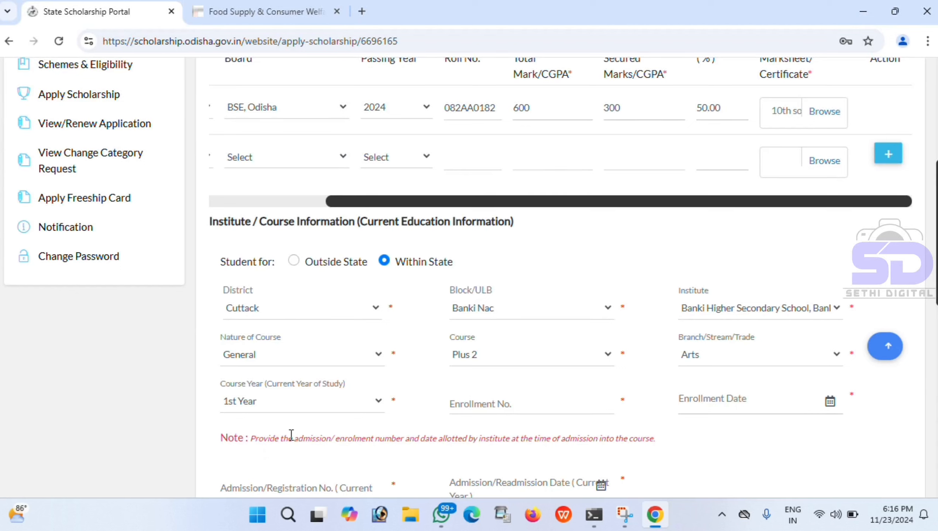
click(481, 406)
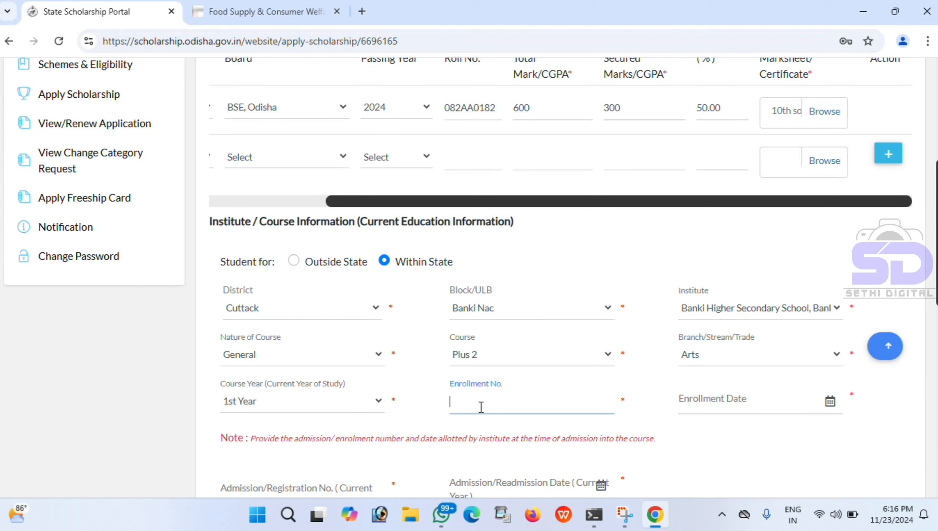
text(IA24)
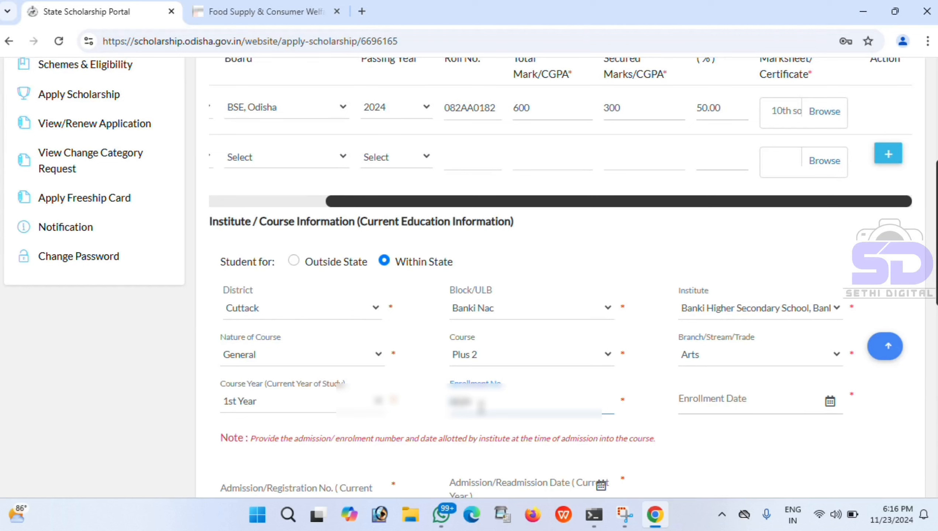
text(-107)
Step: Set the enrollment date to 25 July 2024 using the calendar
click(775, 409)
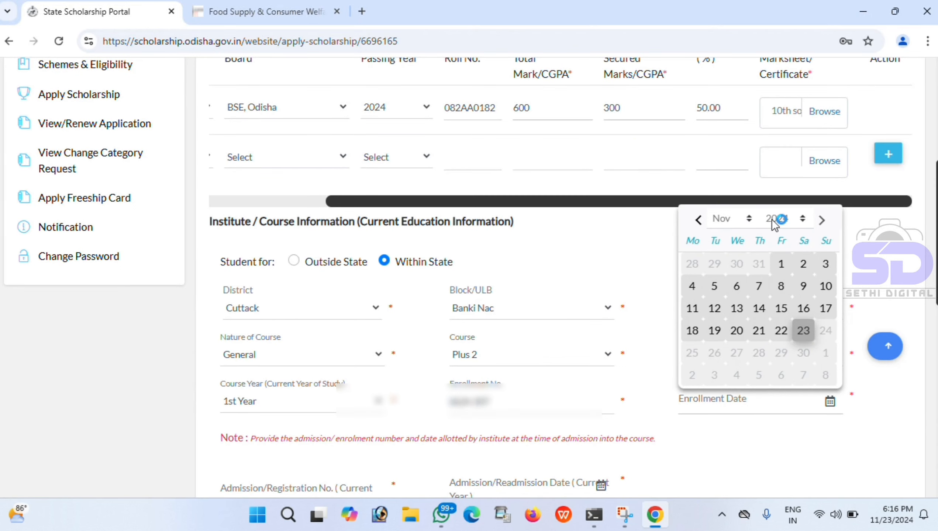
click(733, 218)
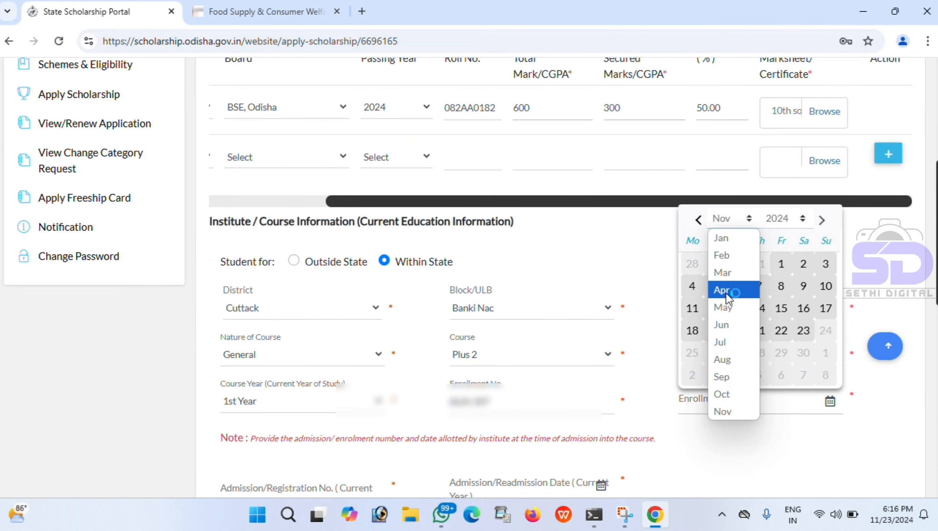
click(721, 342)
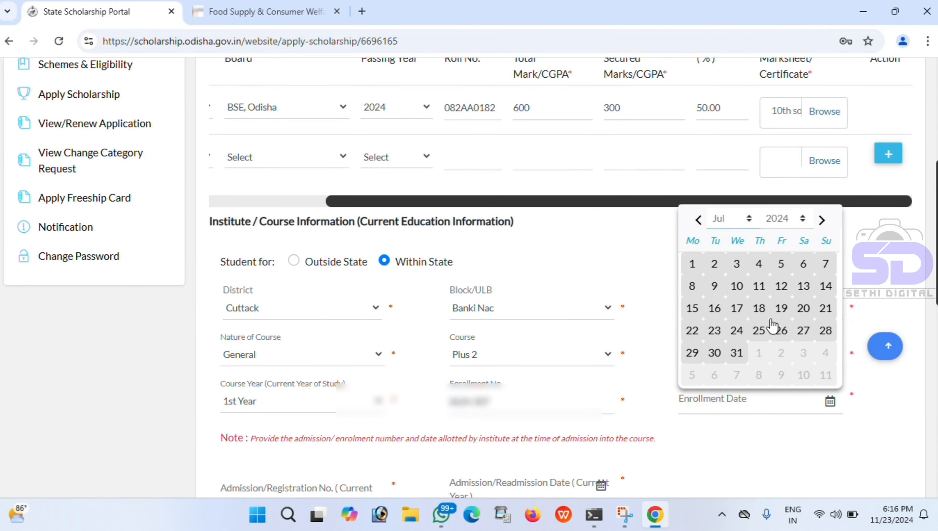
click(761, 331)
Step: Type the admission/registration number into its field
scroll(647, 331, down, 4)
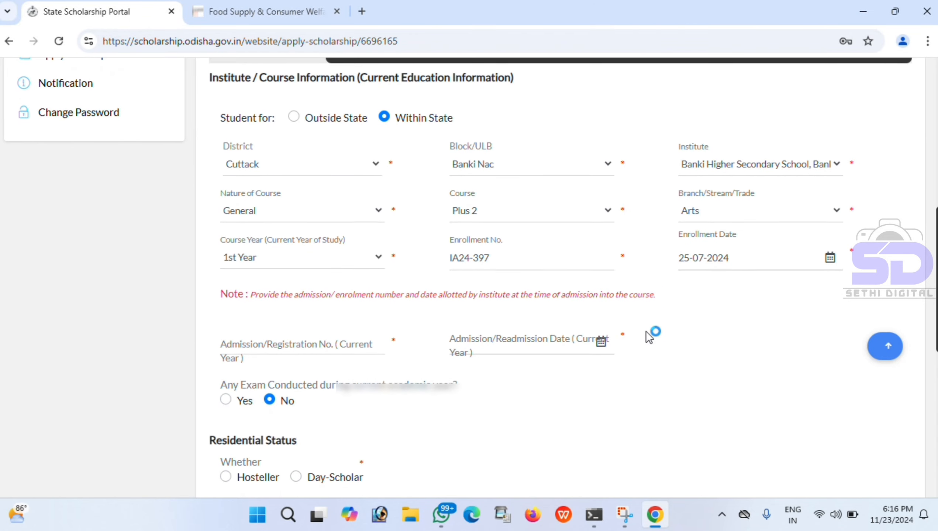
scroll(519, 317, down, 1)
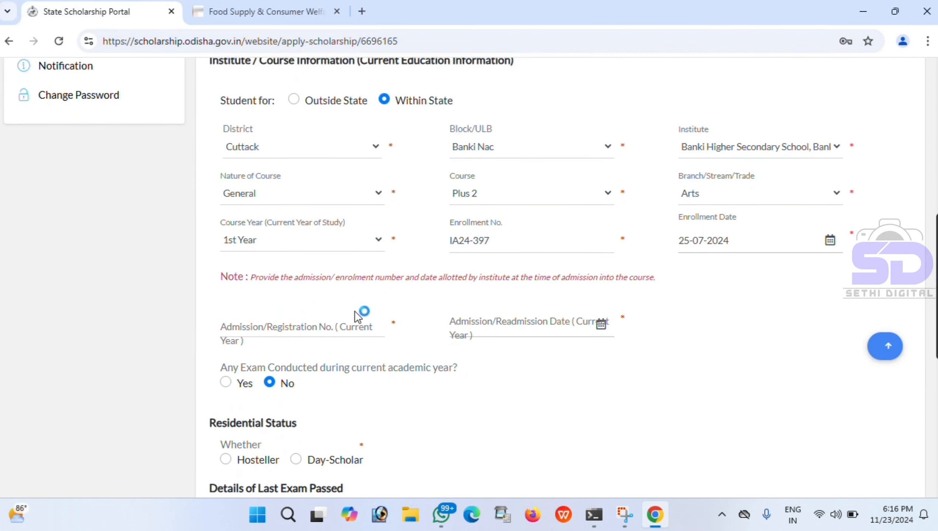
click(325, 329)
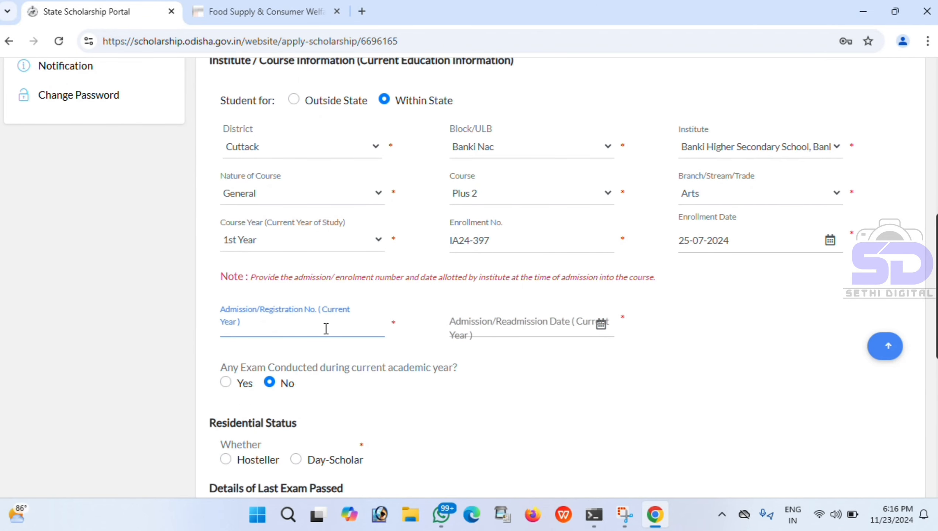
text(IA24)
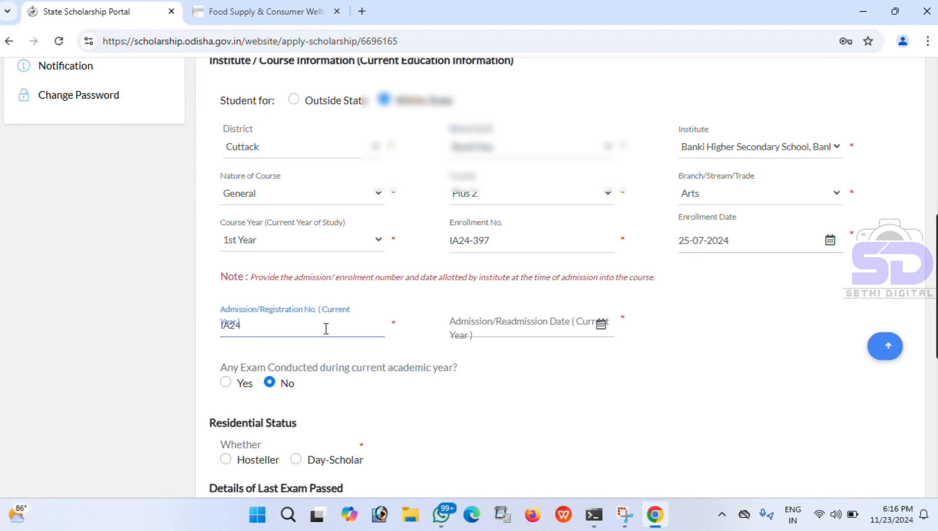
text(397)
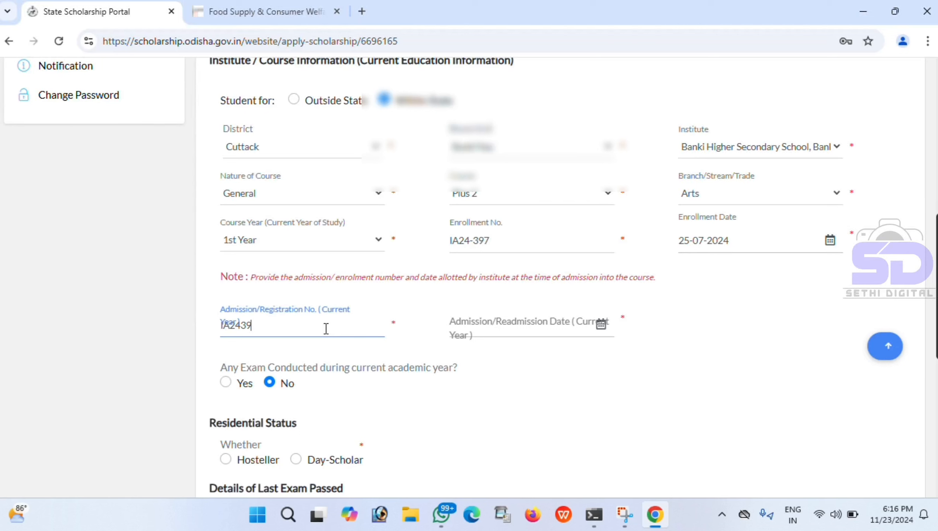
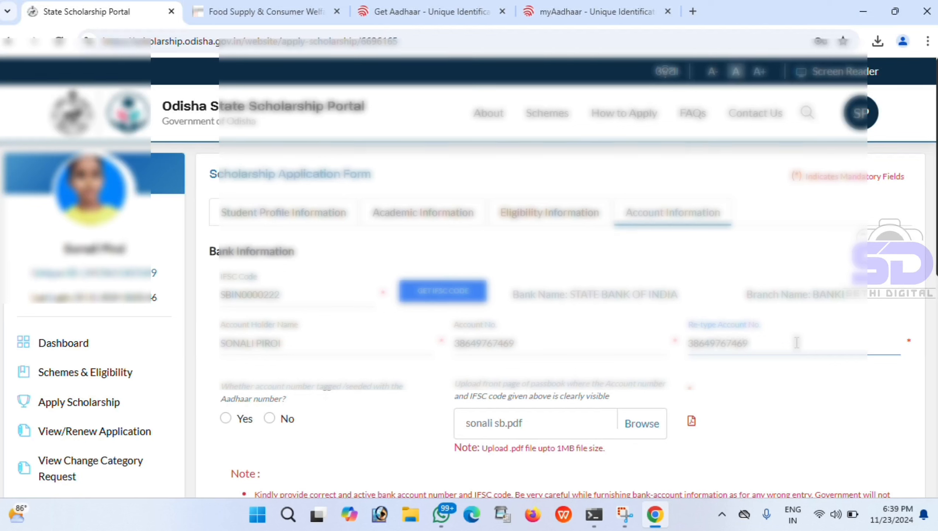
Step: Mark the bank account as Aadhaar-seeded and attach the passbook file sonali sb.pdf
click(226, 418)
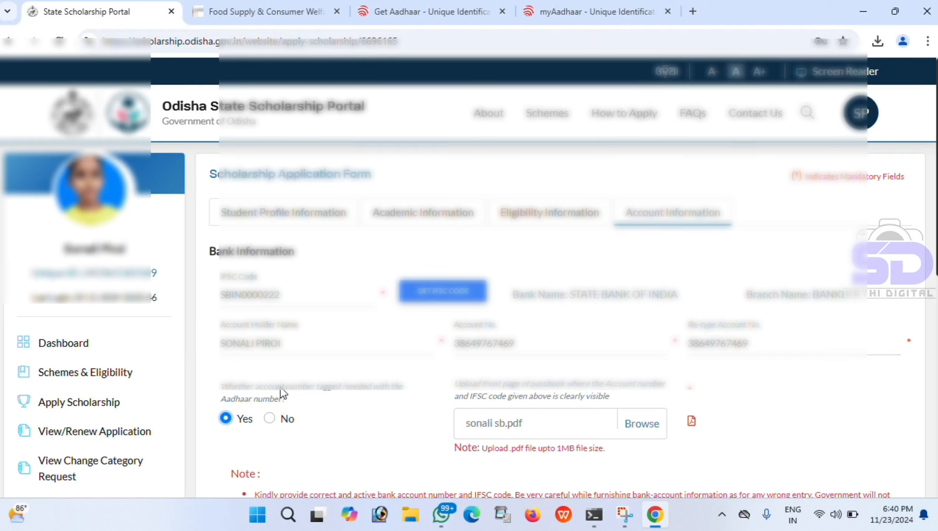
drag(221, 389, 405, 410)
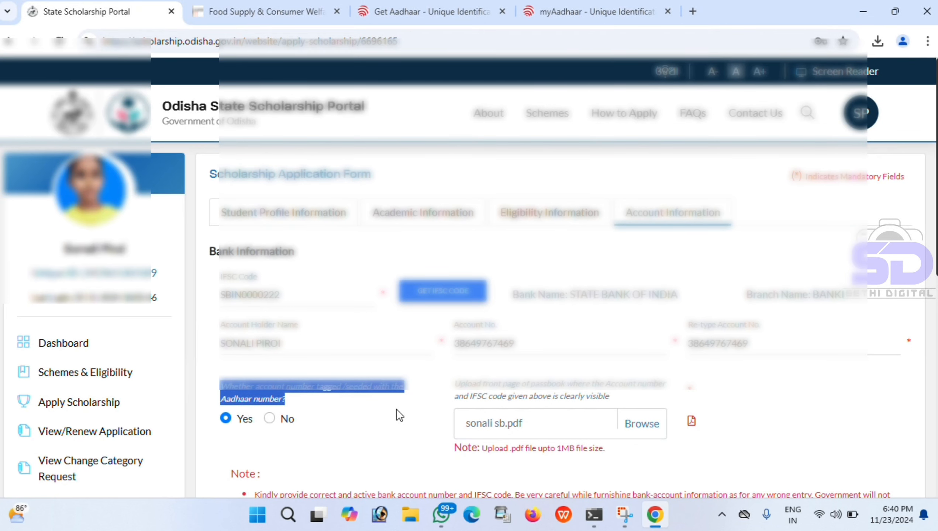
click(637, 426)
click(637, 426)
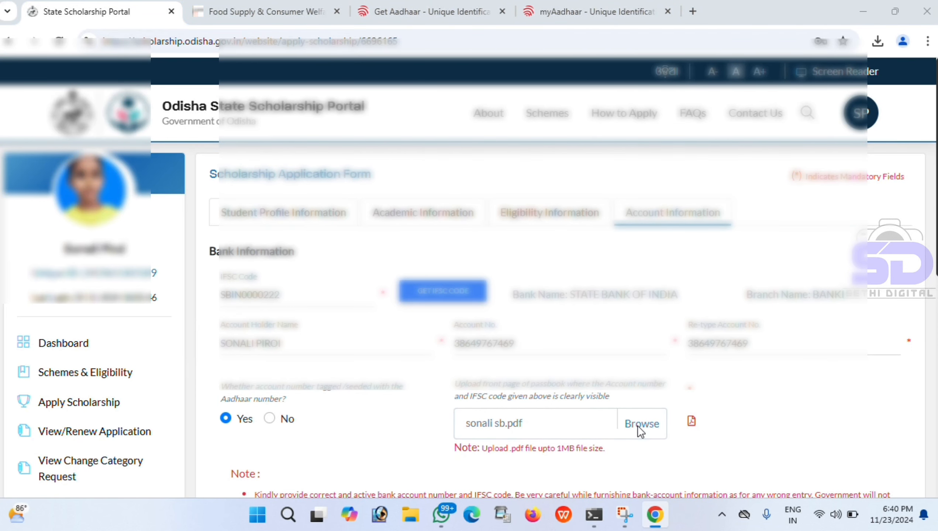
double_click(345, 118)
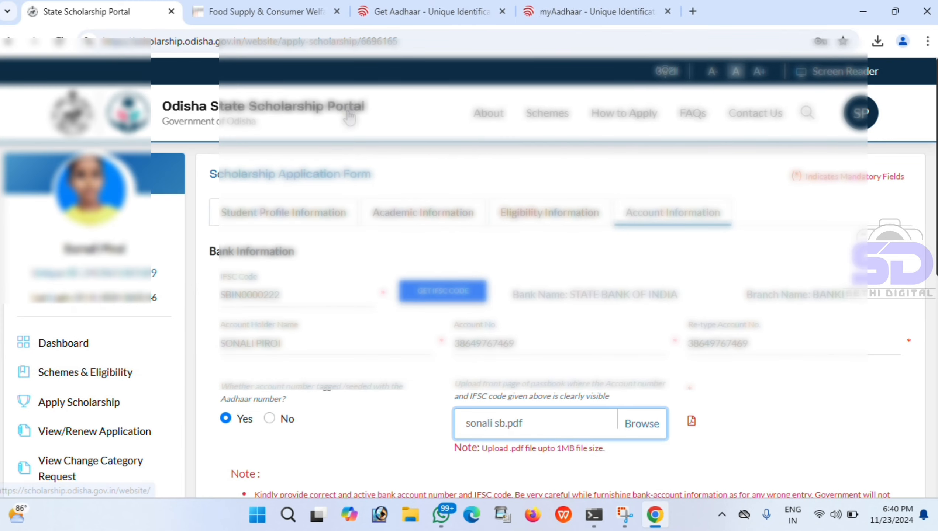
Step: Try to continue, then dismiss the 'Ifsc code should be valid' alert
scroll(519, 317, down, 1)
scroll(519, 317, down, 1)
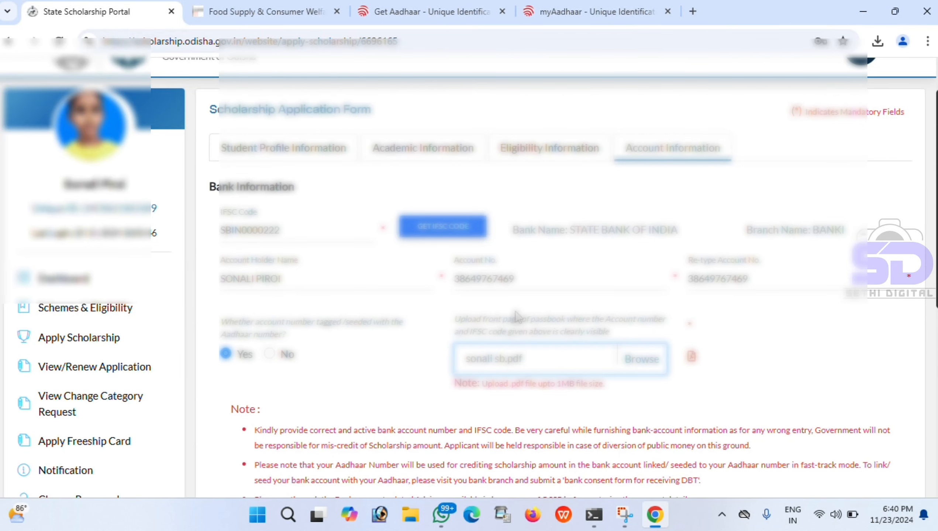
scroll(519, 317, down, 5)
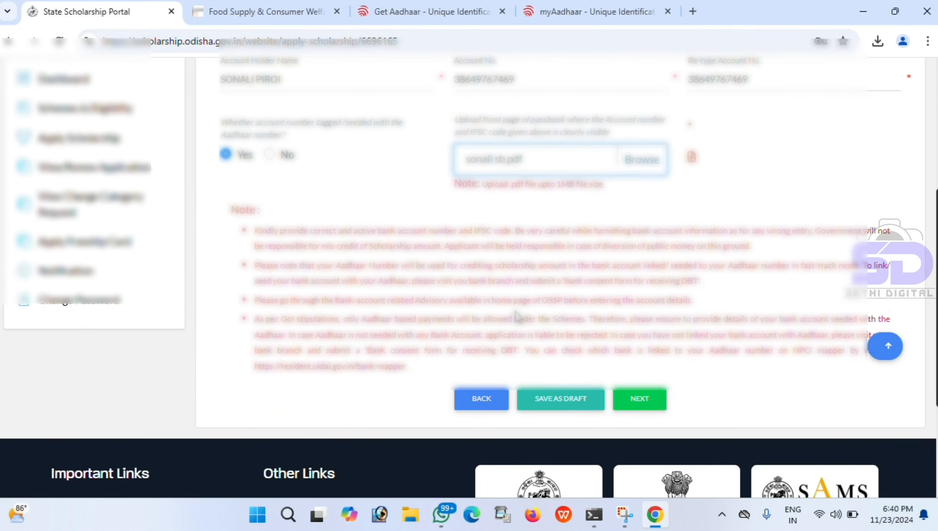
click(649, 401)
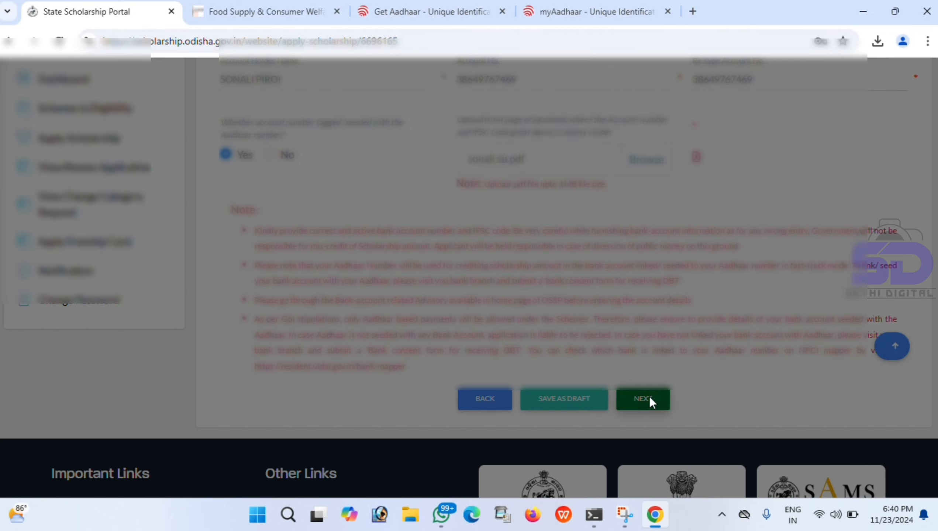
click(491, 150)
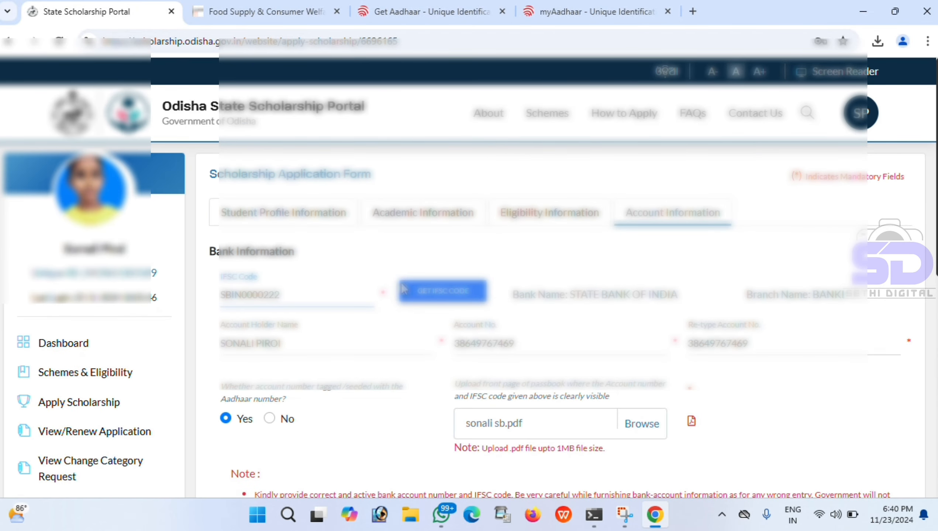
Step: Look up and fill IFSC SBIN0000222 for State Bank of India's Banki branch in Cuttack
click(439, 292)
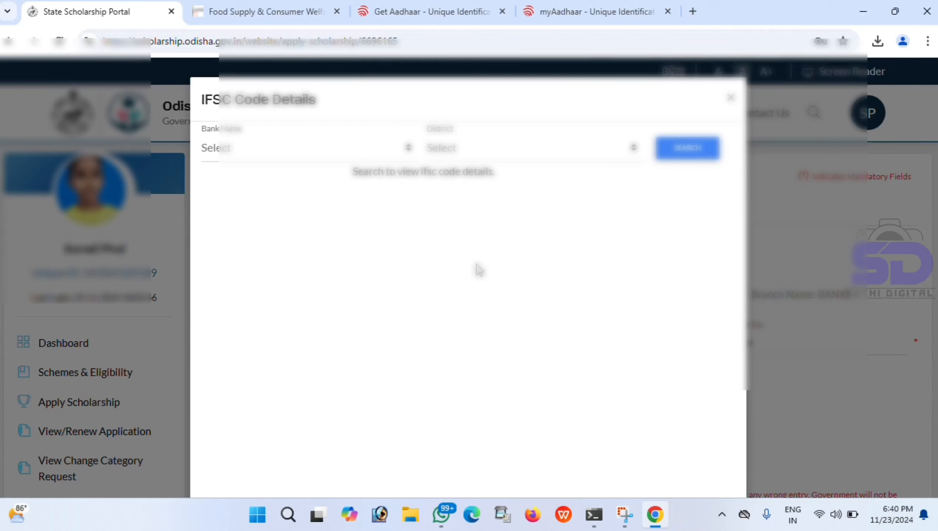
click(389, 150)
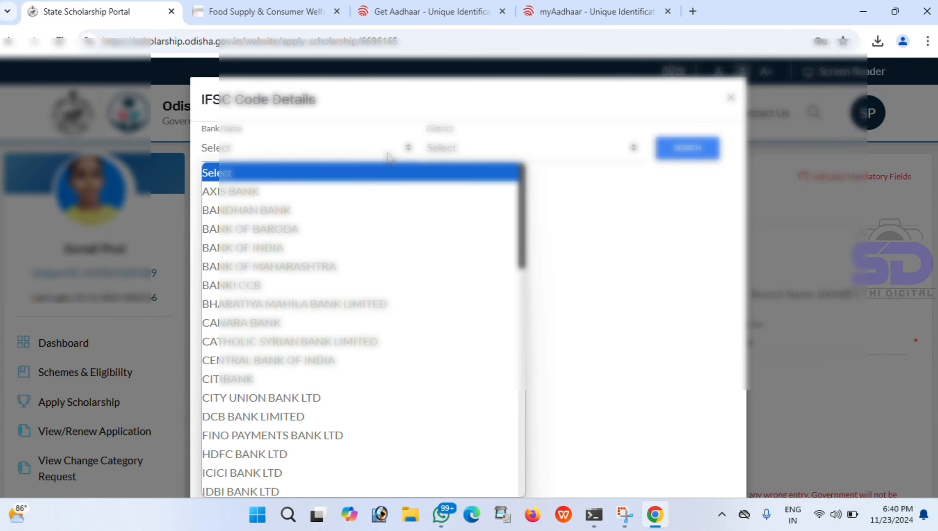
key(s)
key(s)
key(s)
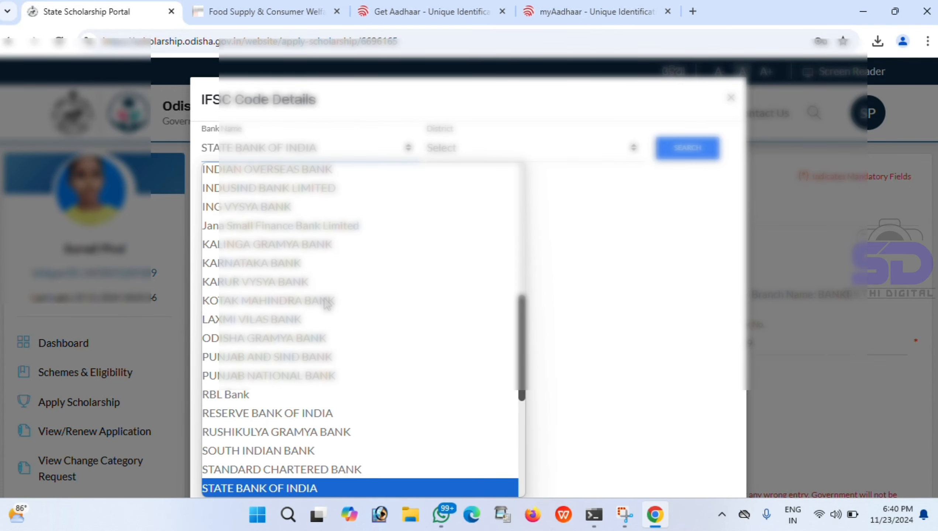
click(302, 485)
click(469, 159)
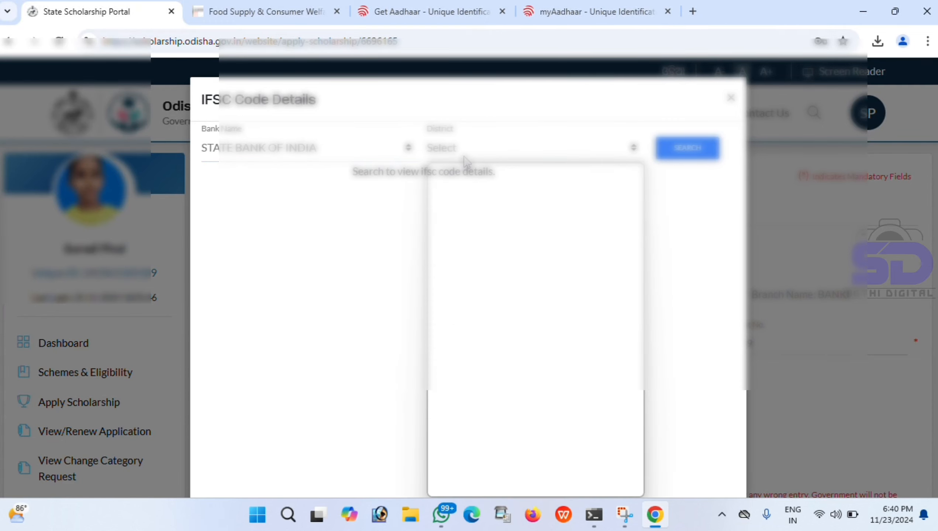
click(463, 305)
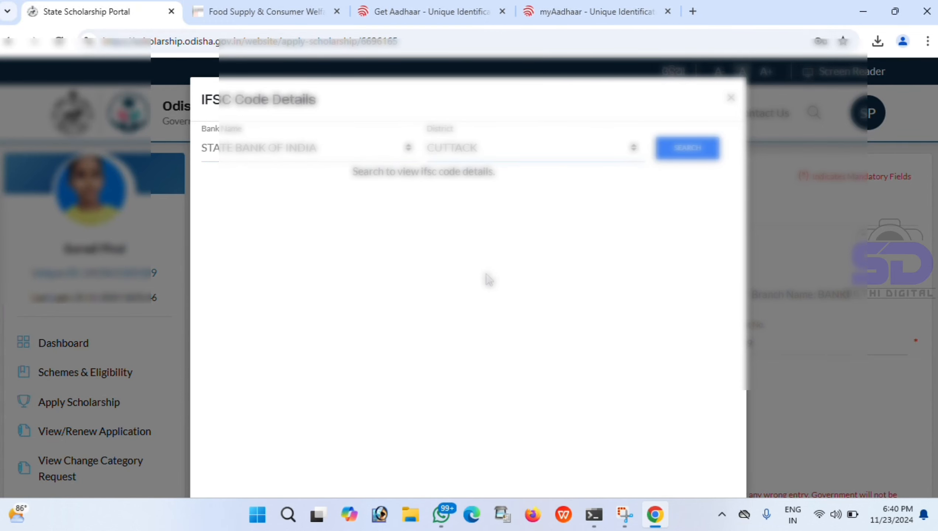
click(679, 151)
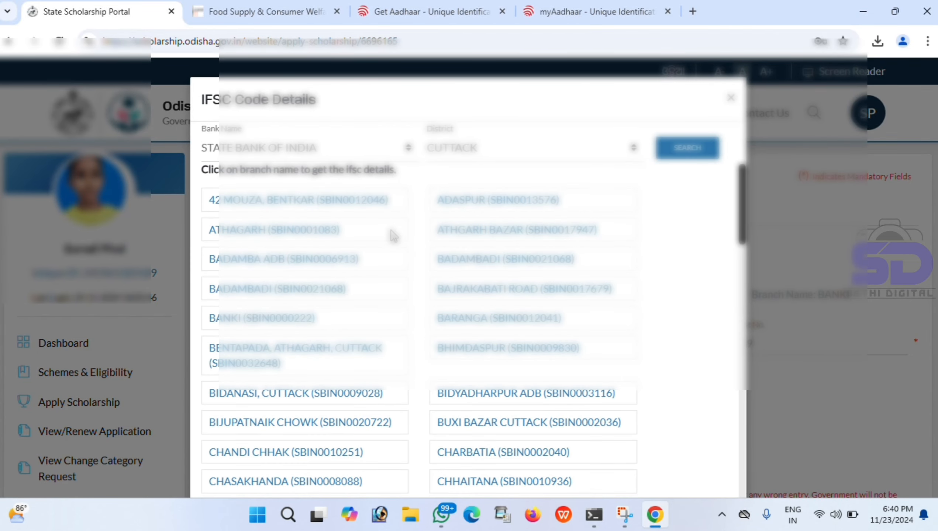
scroll(389, 235, down, 1)
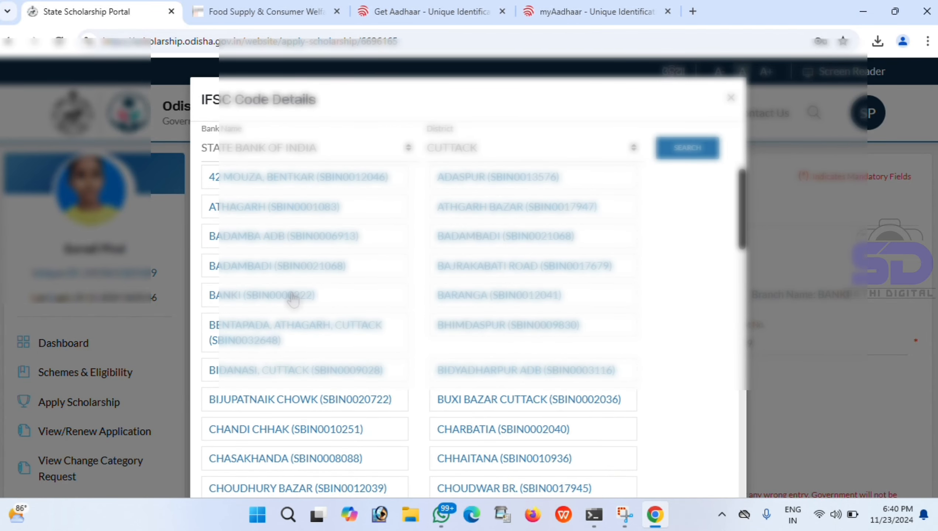
click(292, 296)
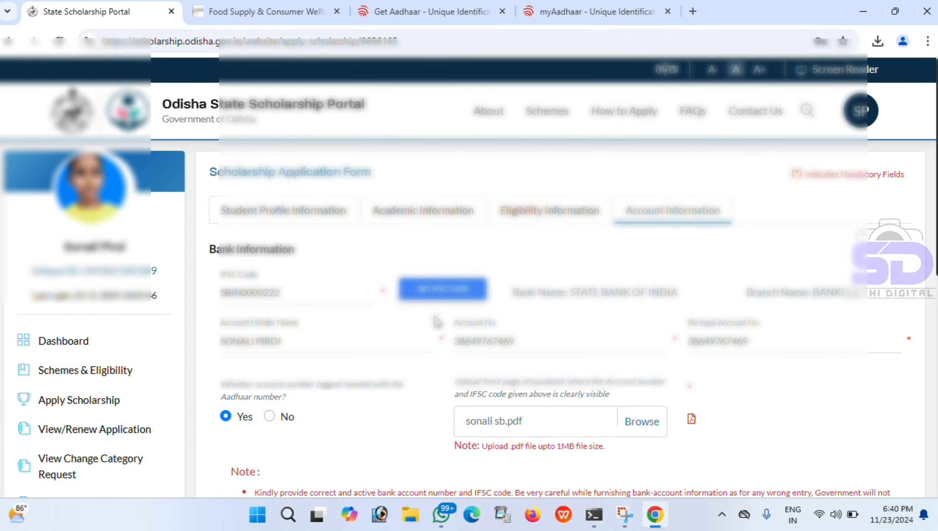
Step: Acknowledge the face-authentication notice and save the bank details, accepting the 'updated successfully' message
scroll(437, 322, down, 4)
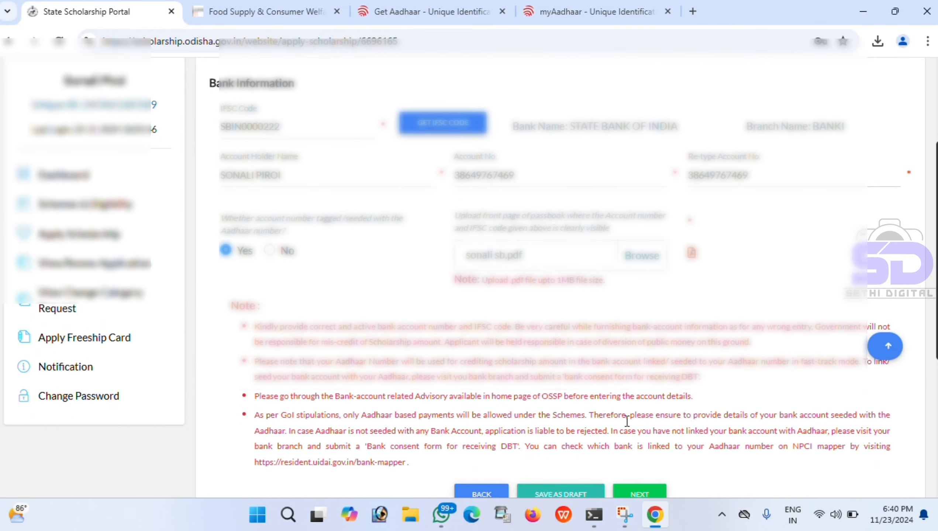
click(632, 491)
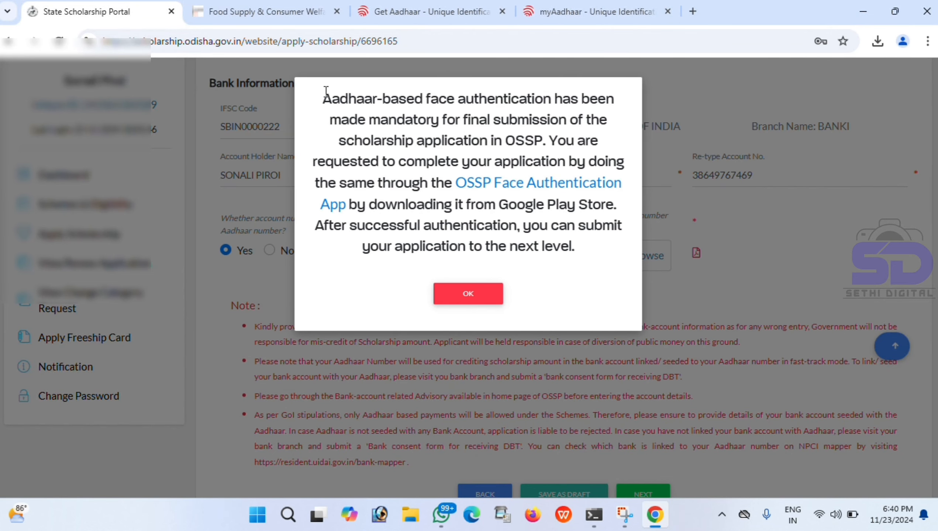
drag(337, 92, 584, 271)
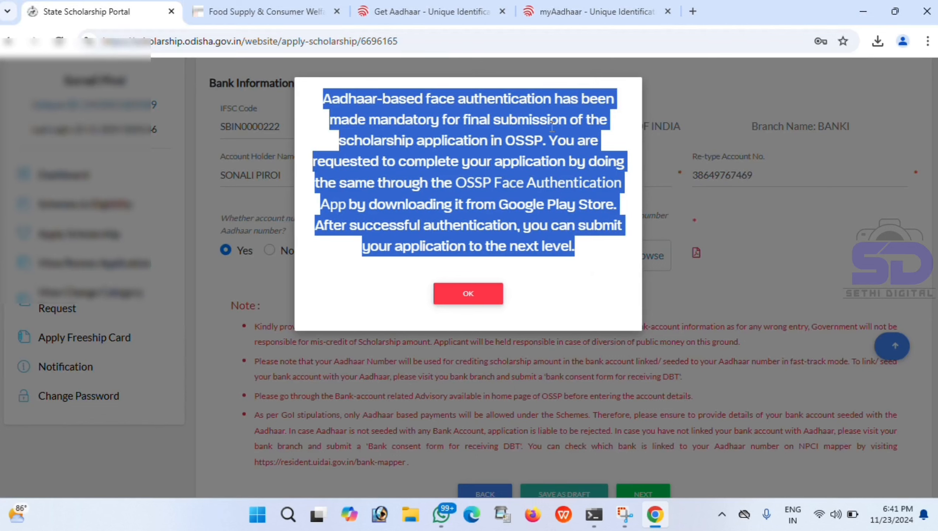
click(477, 298)
scroll(477, 297, down, 4)
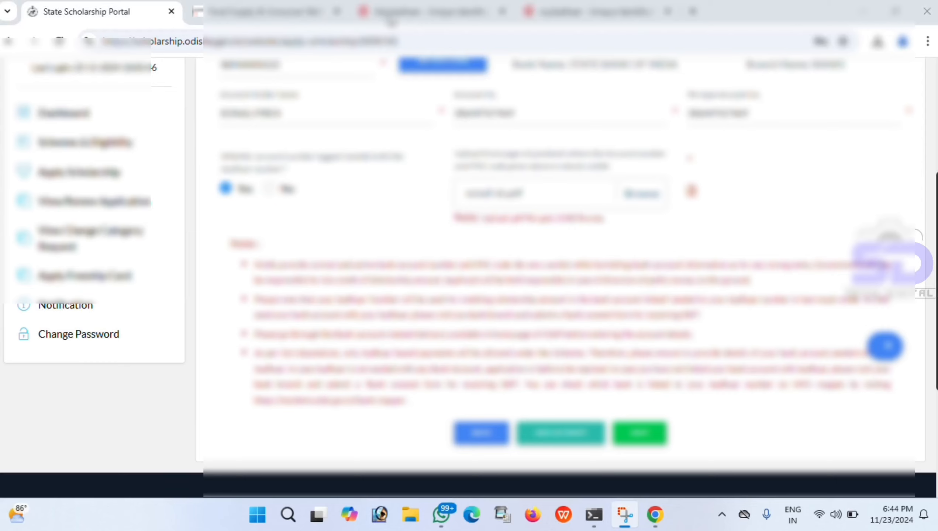
click(649, 442)
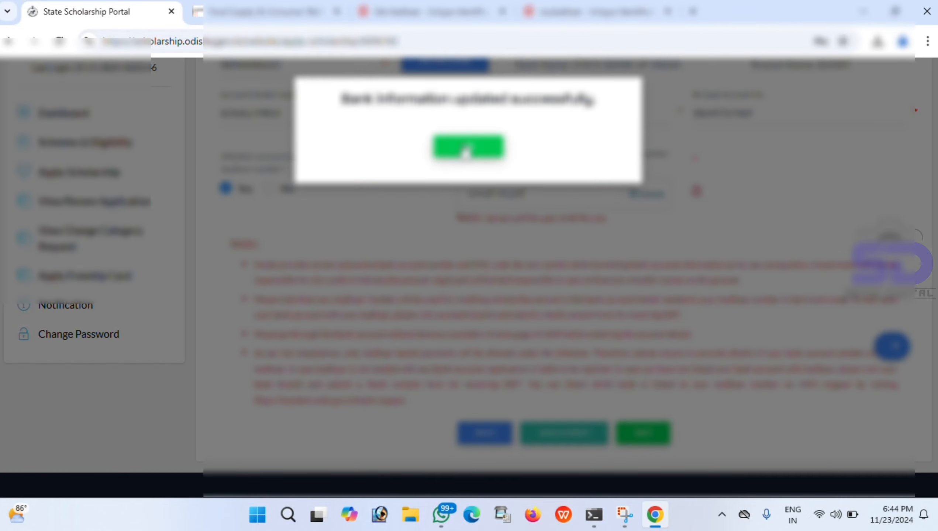
click(467, 149)
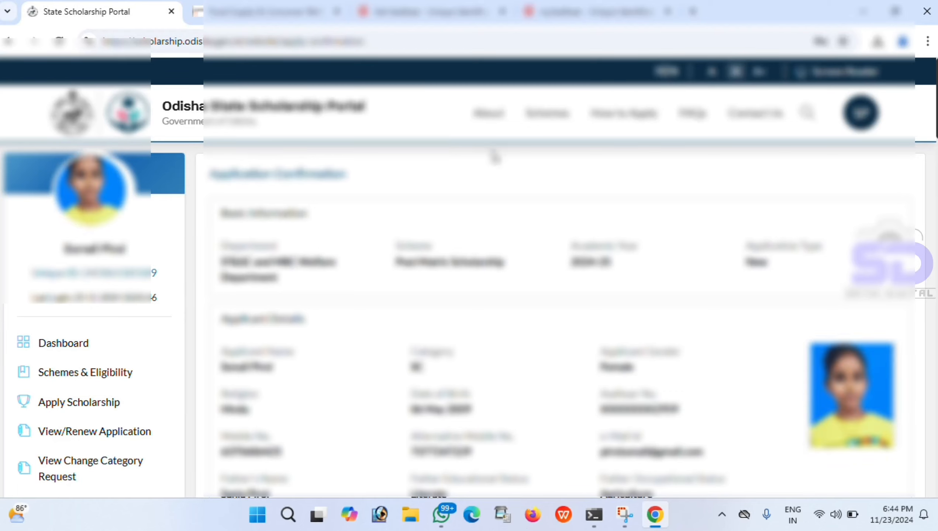
scroll(554, 318, down, 5)
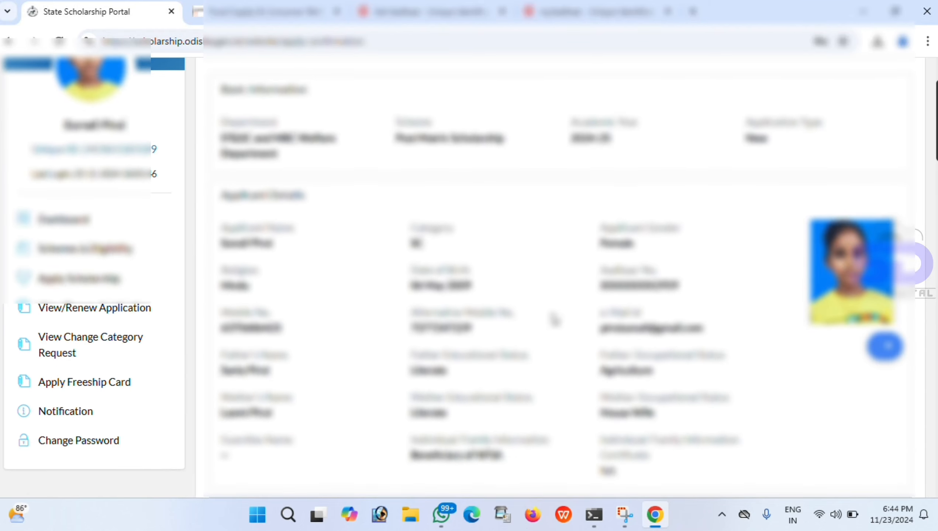
scroll(554, 318, down, 1)
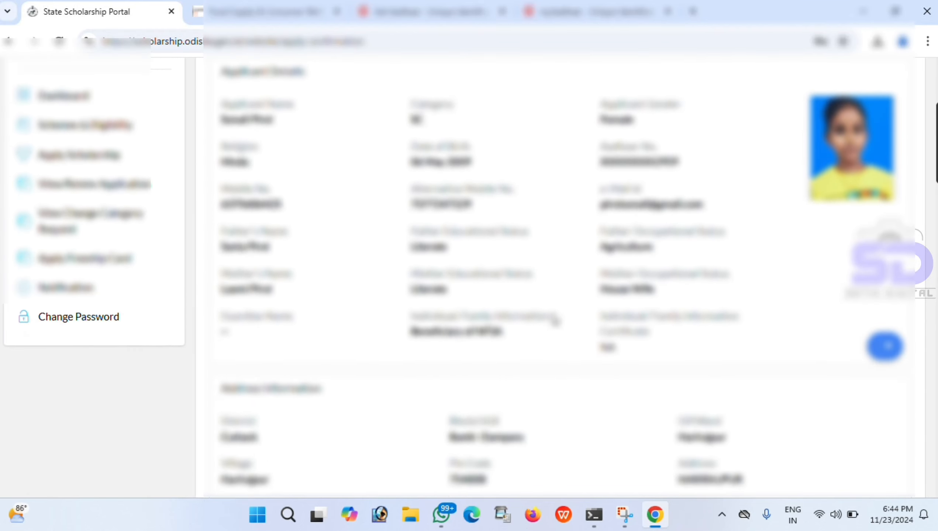
scroll(554, 319, down, 3)
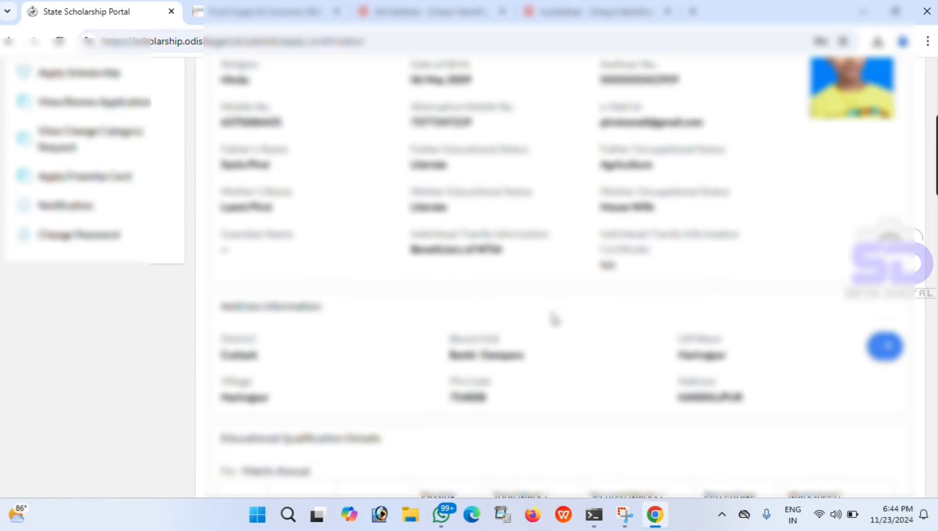
scroll(554, 319, down, 3)
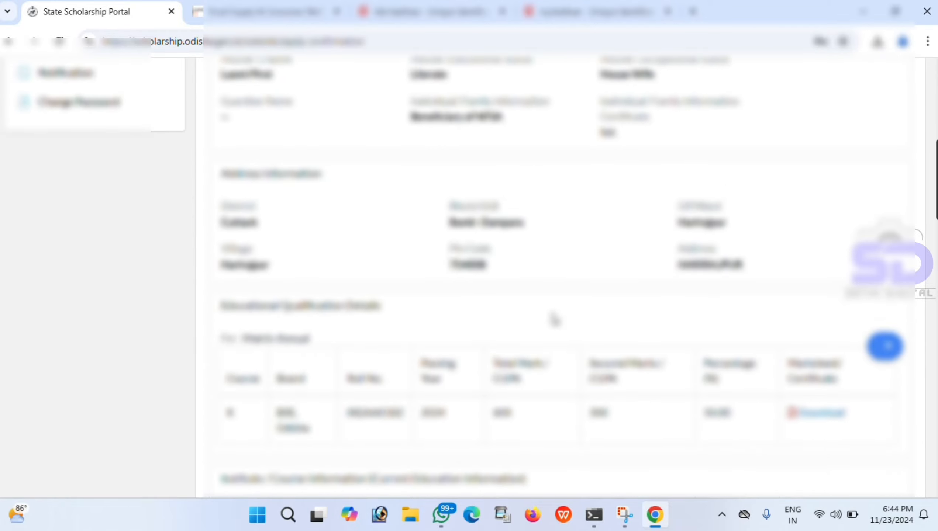
scroll(554, 319, down, 3)
scroll(554, 319, up, 6)
scroll(554, 319, up, 2)
scroll(554, 319, down, 8)
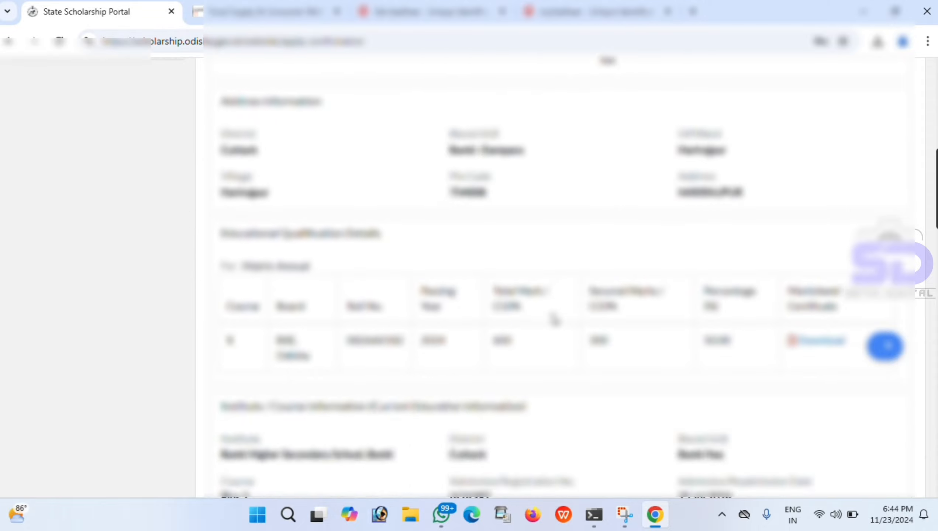
scroll(555, 319, down, 9)
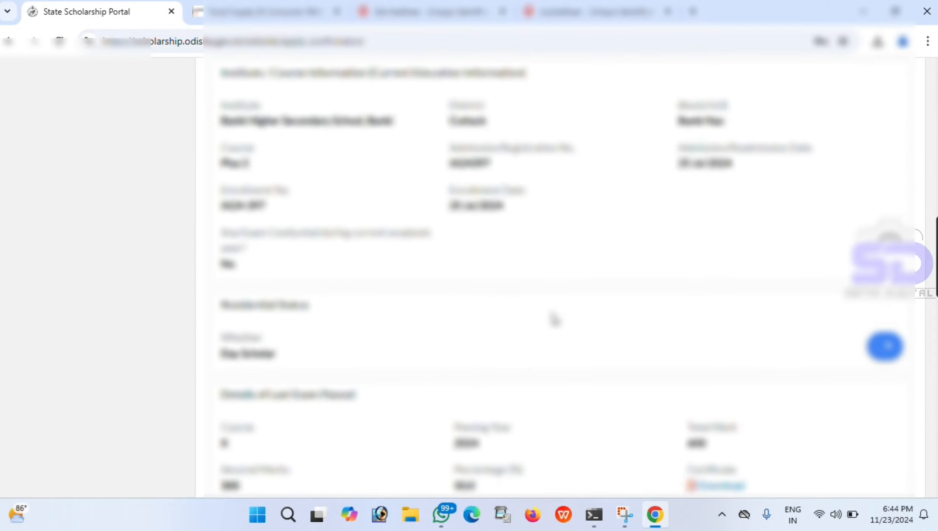
scroll(554, 319, down, 13)
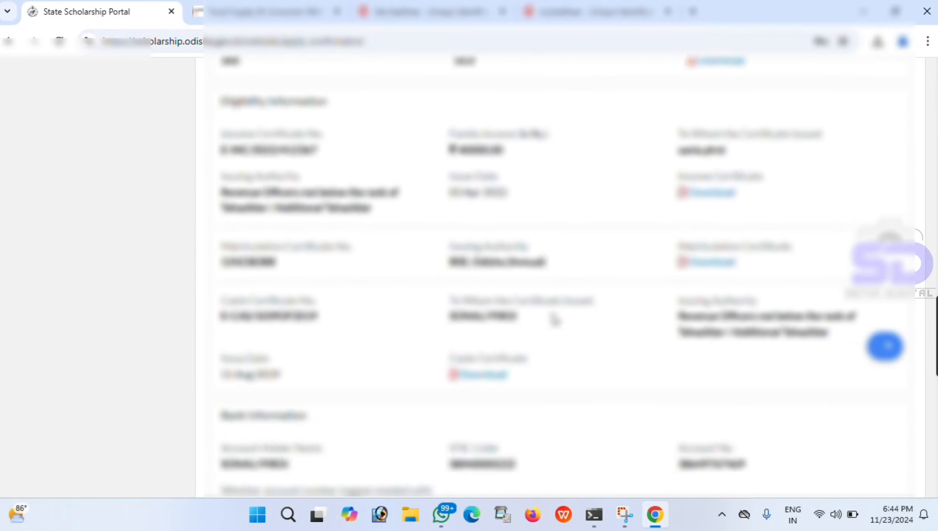
scroll(554, 319, down, 6)
scroll(554, 320, up, 18)
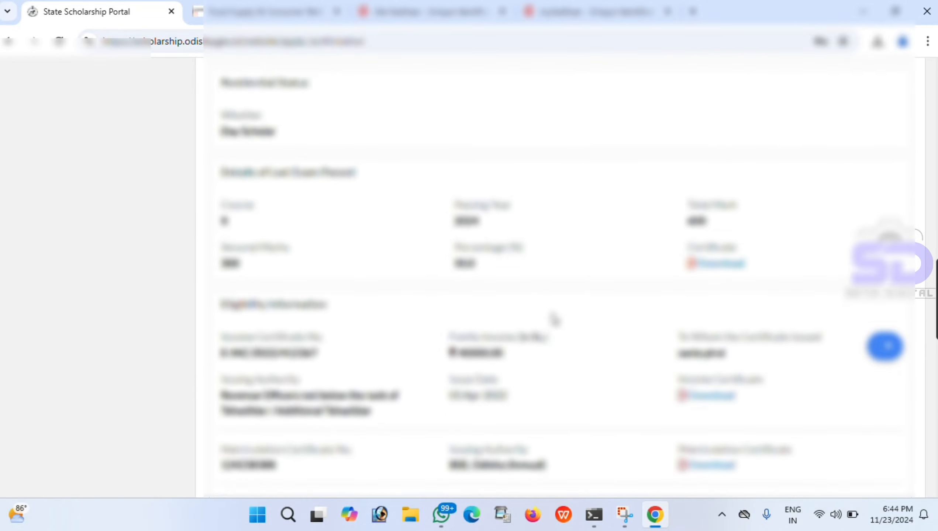
scroll(555, 319, up, 14)
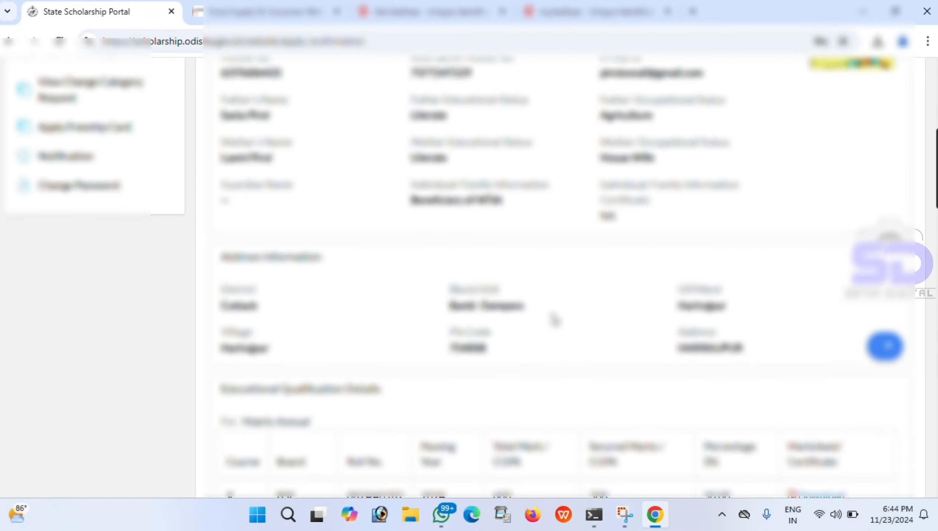
scroll(554, 319, up, 5)
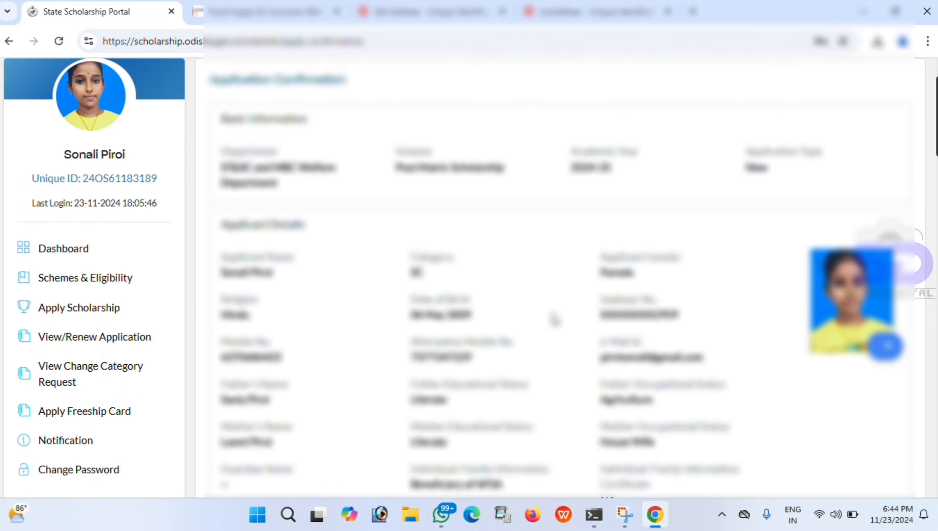
scroll(554, 319, down, 6)
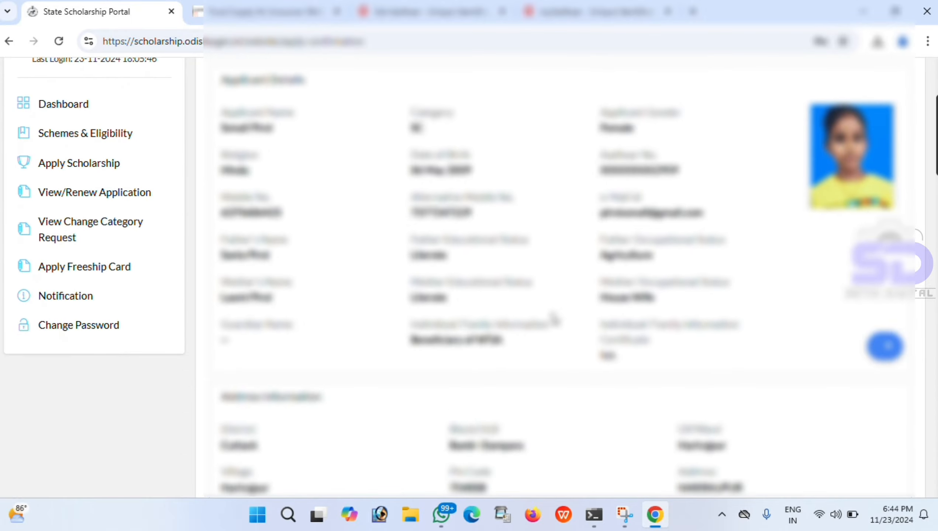
scroll(554, 319, down, 2)
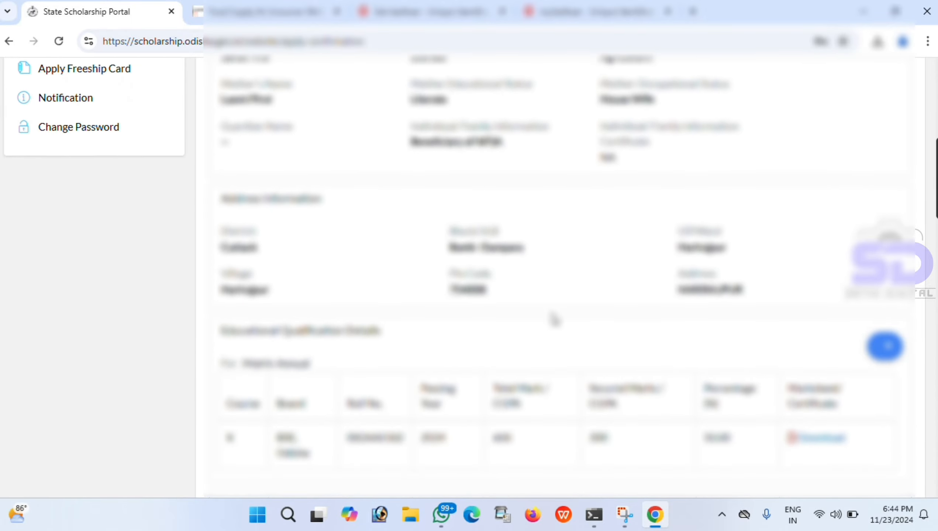
scroll(554, 316, down, 5)
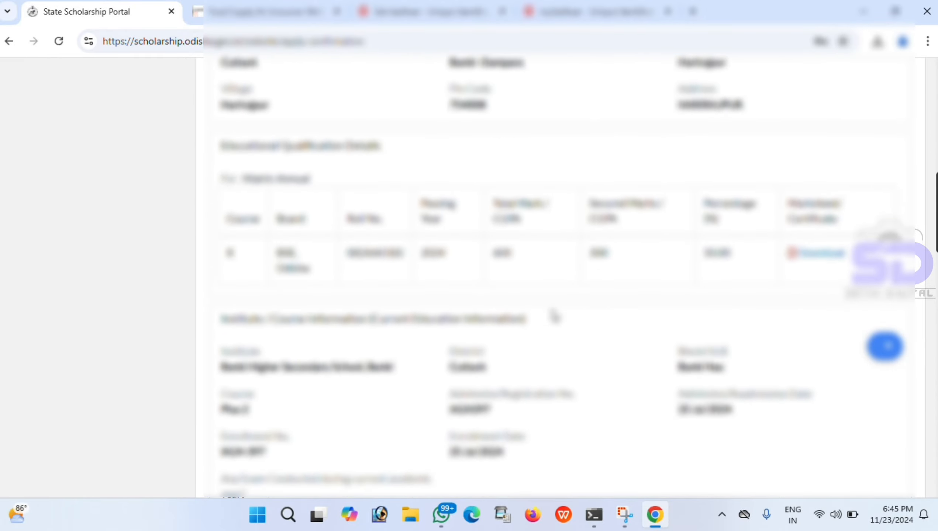
scroll(554, 316, down, 20)
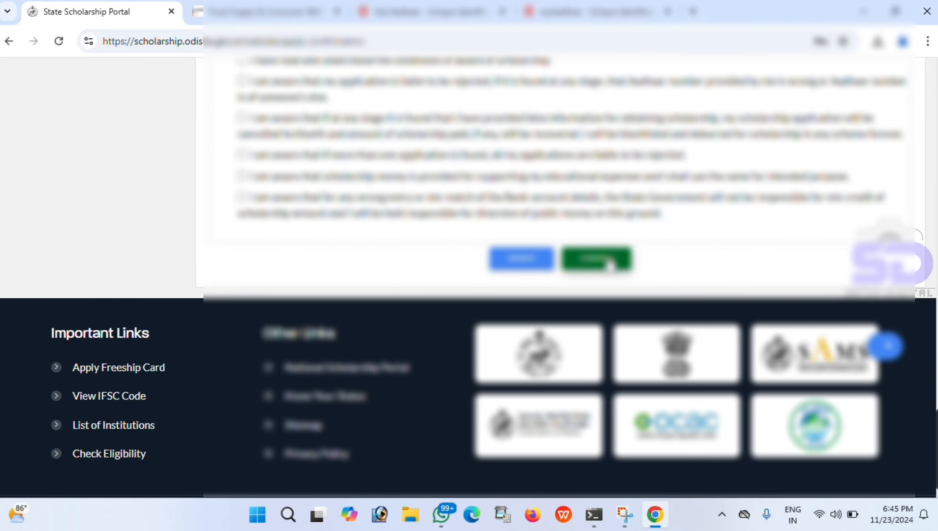
Step: After the missing-declaration warning, tick all declarations, confirm, and agree to proceed with submission
click(603, 262)
click(481, 151)
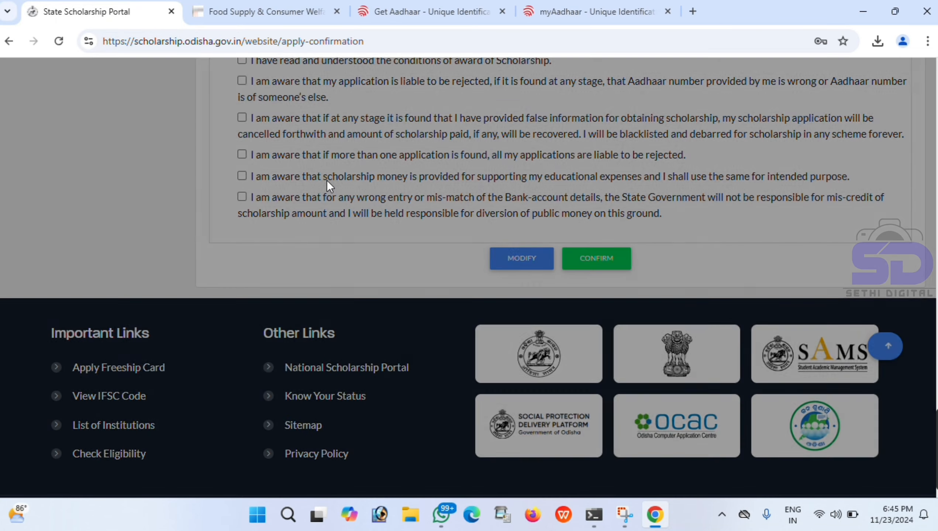
scroll(326, 182, up, 4)
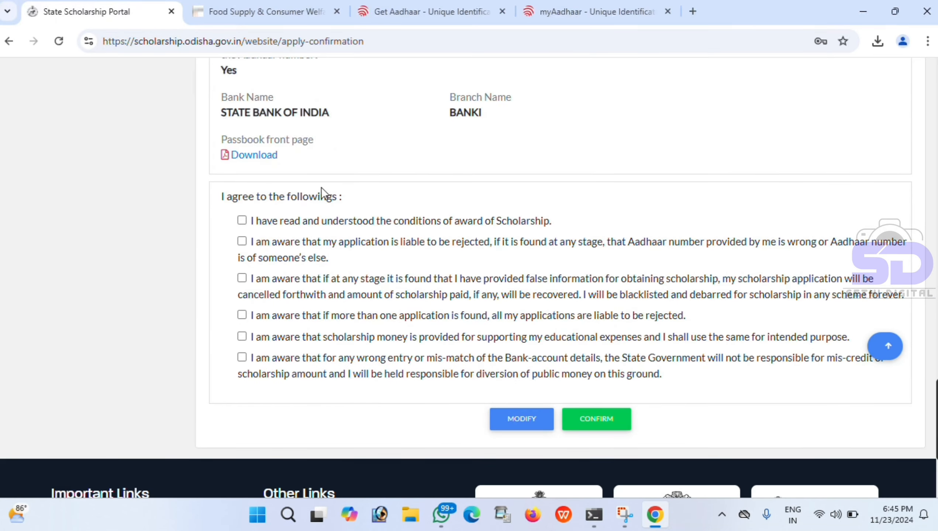
click(242, 241)
click(242, 221)
click(243, 359)
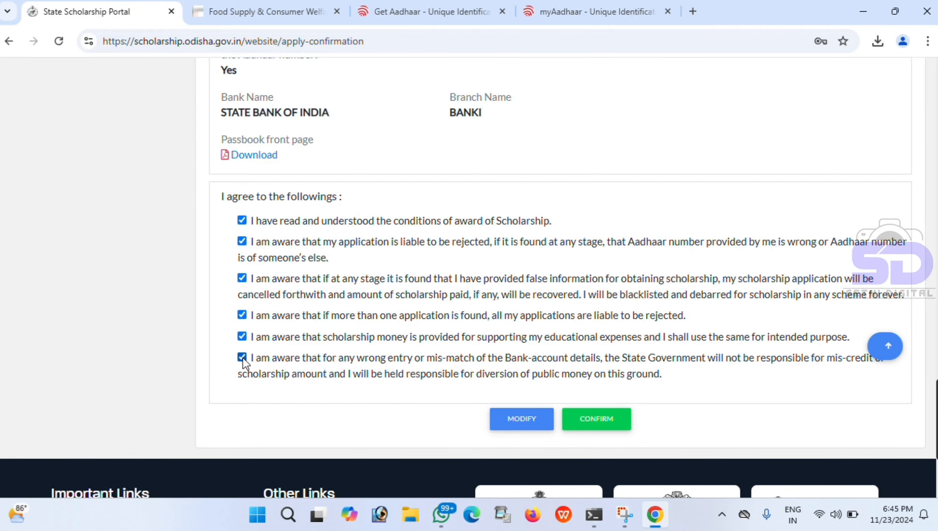
click(612, 419)
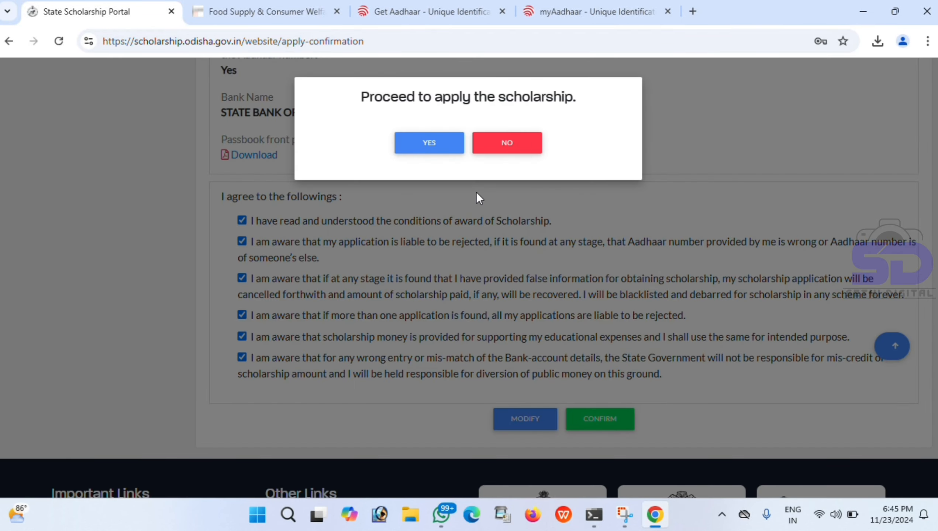
click(452, 149)
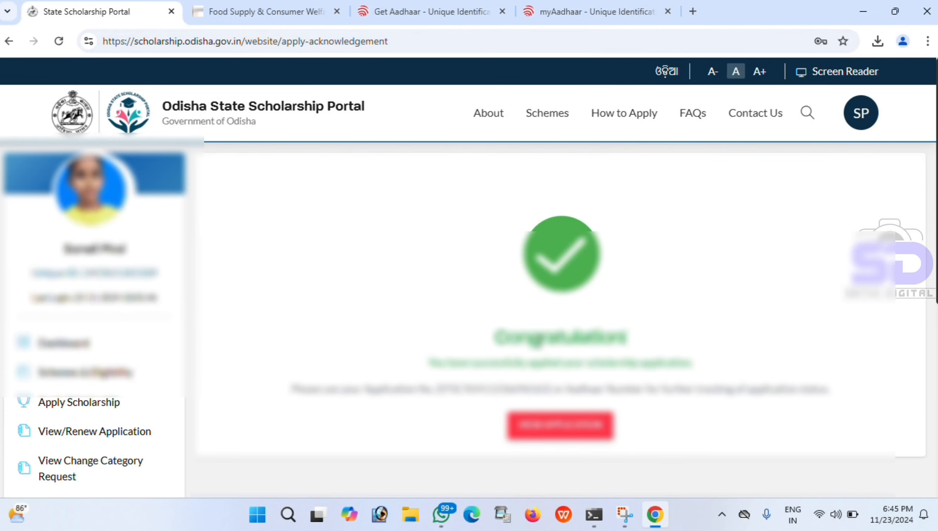
Step: Open the submitted application's details and send them to print
click(541, 428)
scroll(665, 335, down, 10)
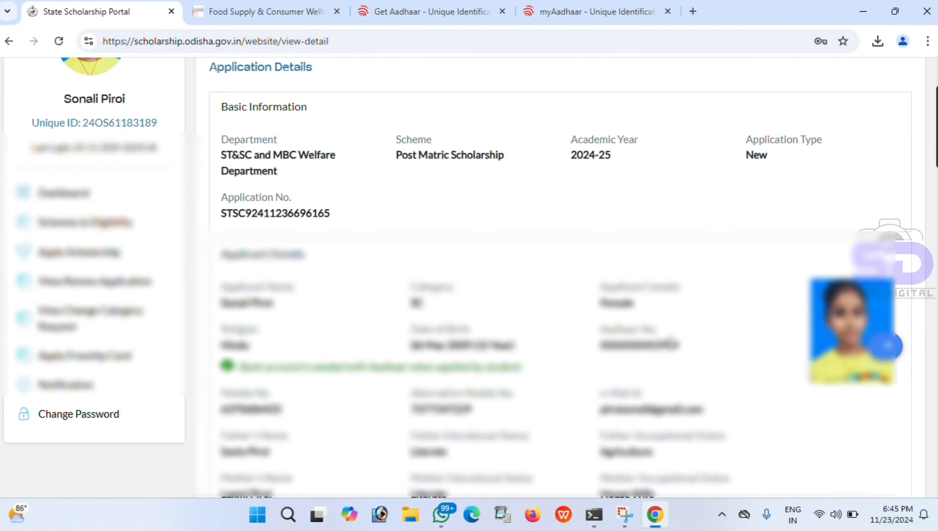
scroll(812, 219, up, 10)
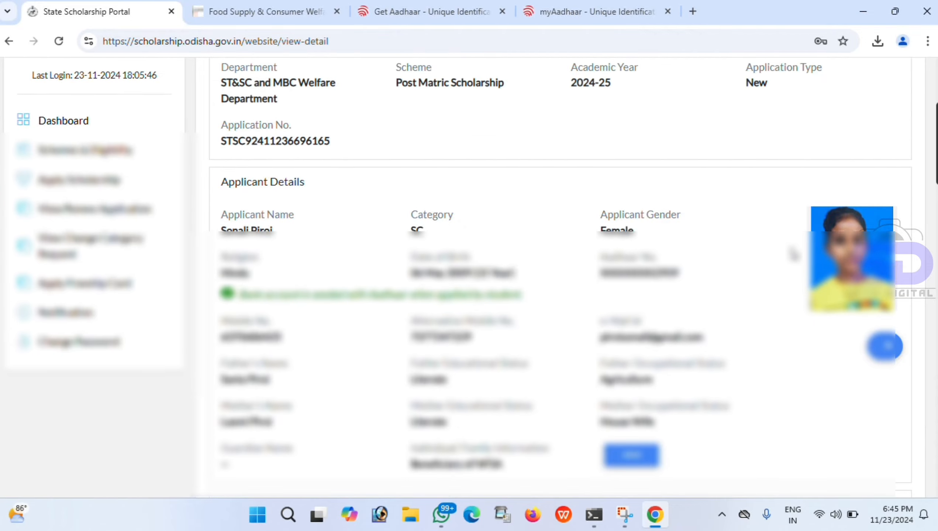
click(885, 183)
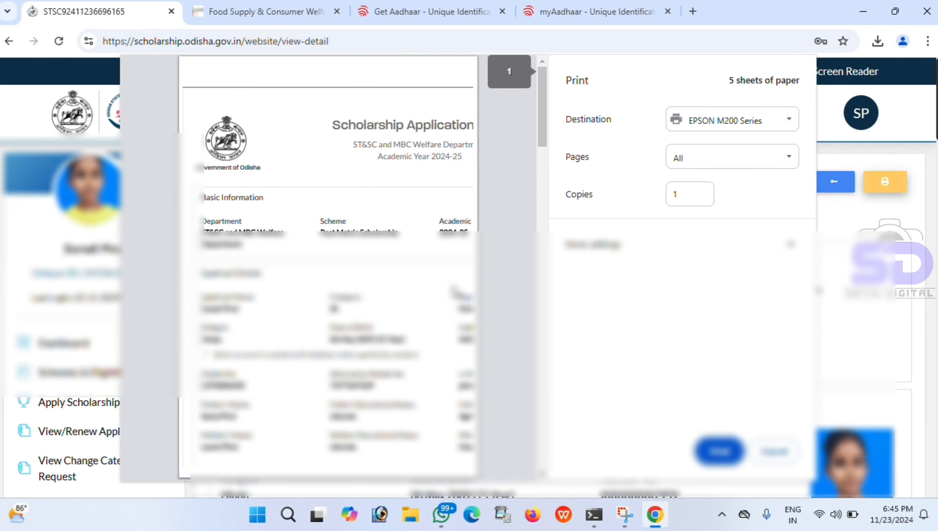
Step: Change the print scale under More settings so the preview fits on 4 sheets
click(637, 247)
scroll(638, 247, down, 3)
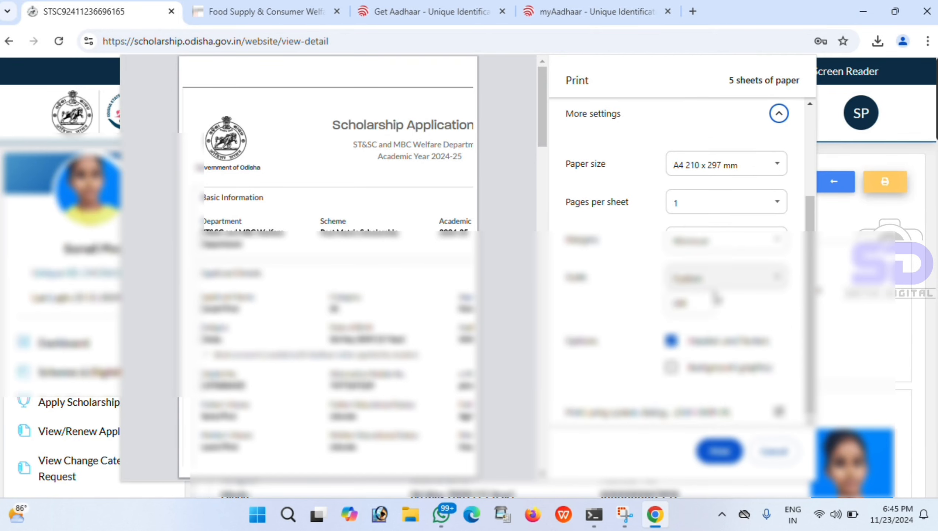
click(691, 278)
click(692, 314)
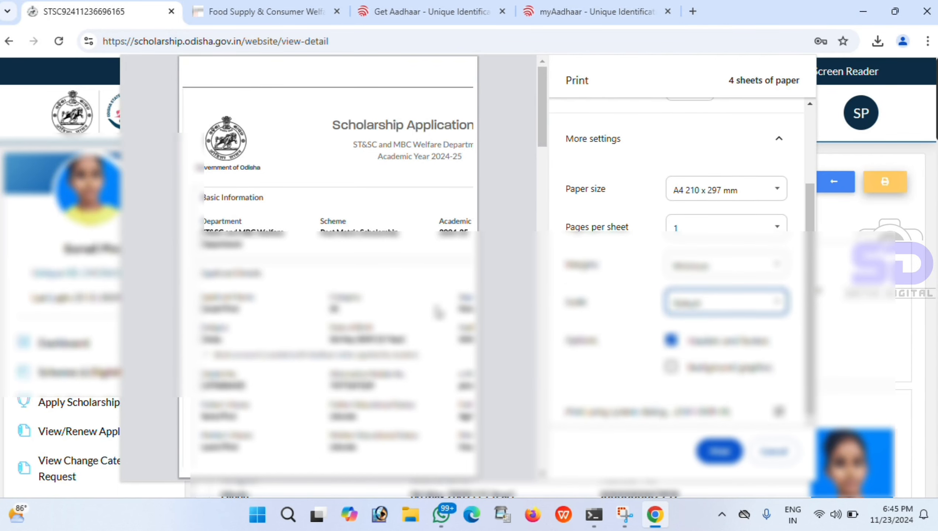